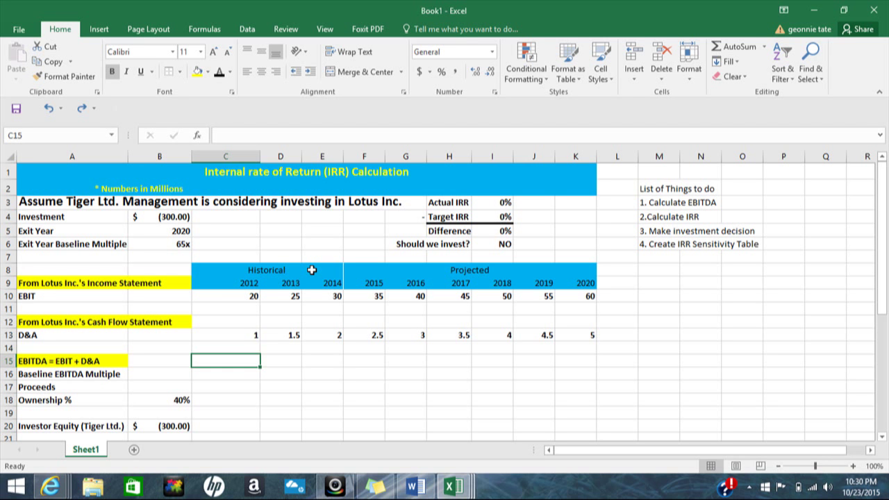
# Step: Set the Target IRR in cell I4 to 20%
pyautogui.click(491, 218)
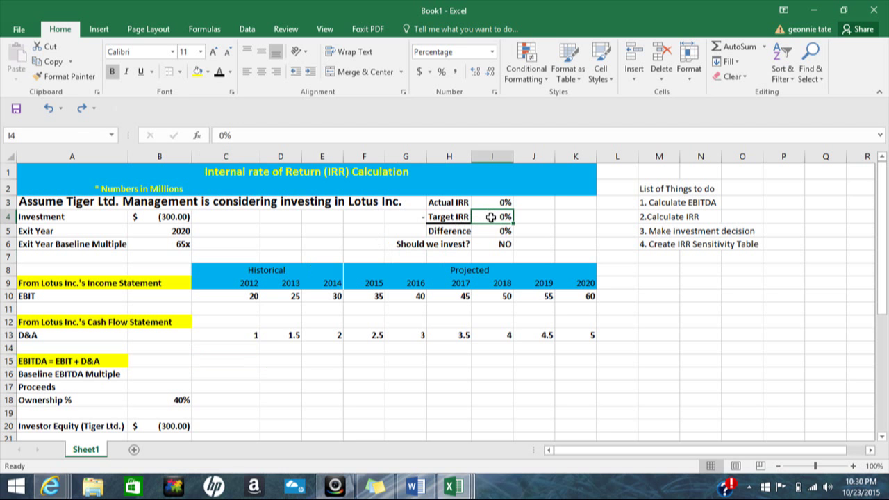
pyautogui.write('20')
pyautogui.press('Return')
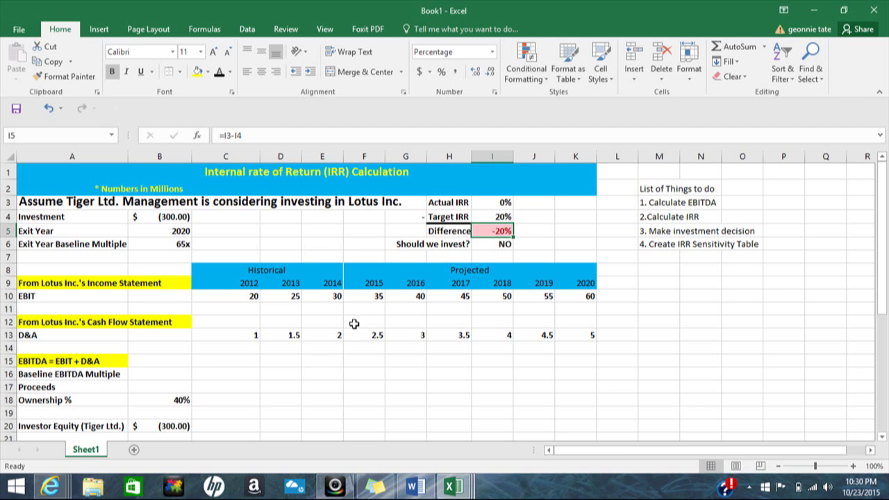
# Step: Calculate EBITDA for 2012 in C15 as EBIT plus D&A (=C10+C13) and fill the formula across through 2020
pyautogui.click(230, 359)
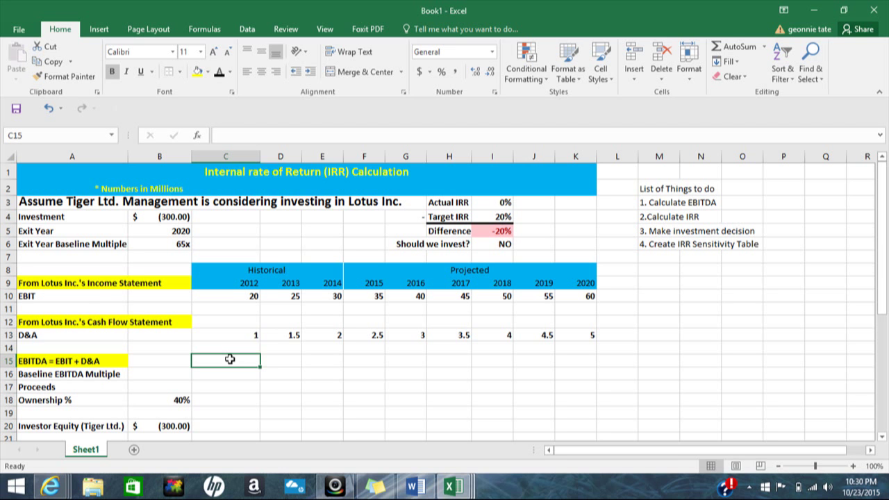
pyautogui.click(89, 296)
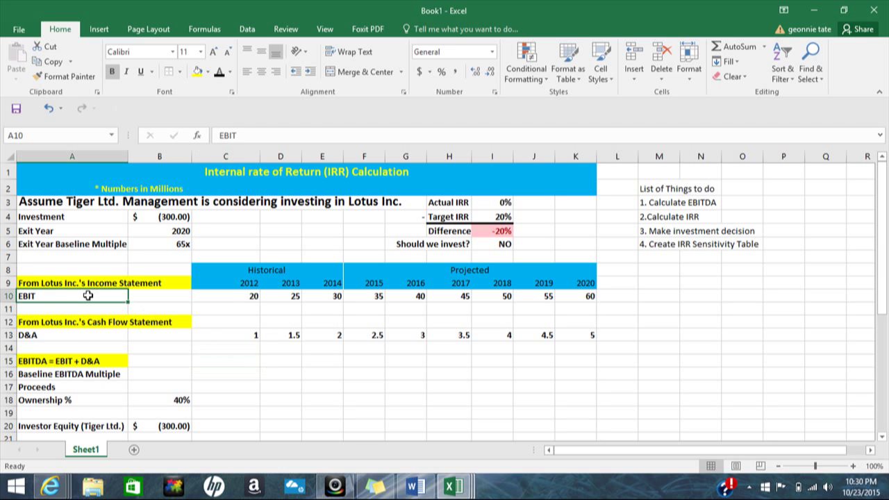
pyautogui.click(71, 334)
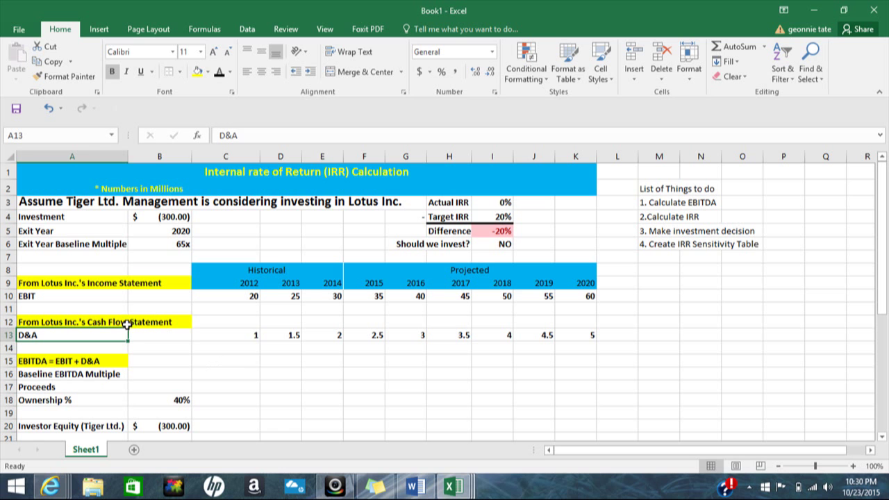
pyautogui.click(242, 362)
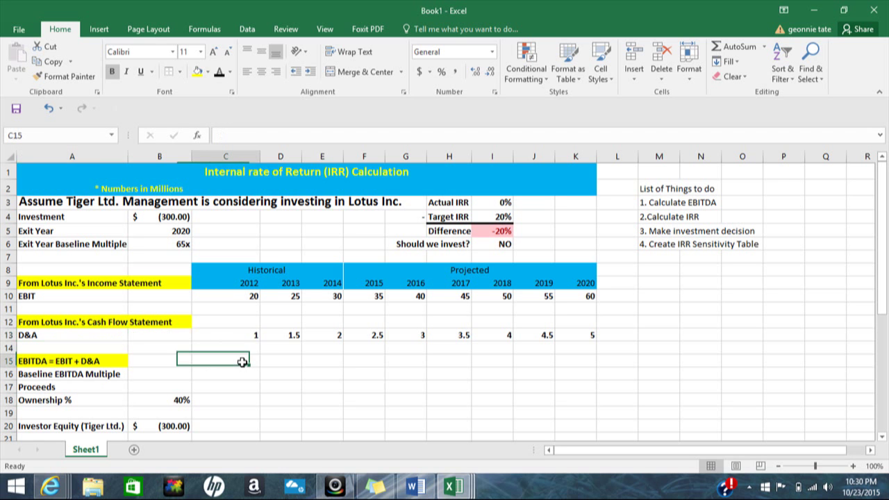
pyautogui.write('=')
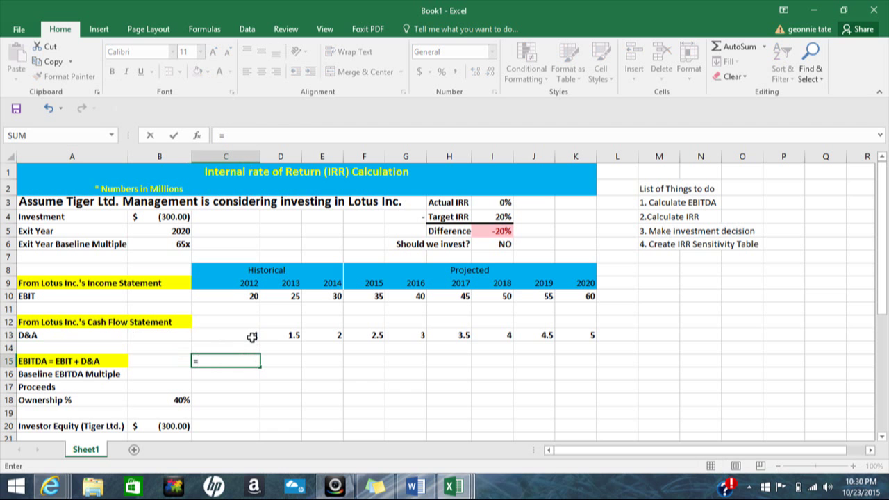
pyautogui.click(246, 294)
pyautogui.write('+')
pyautogui.click(250, 333)
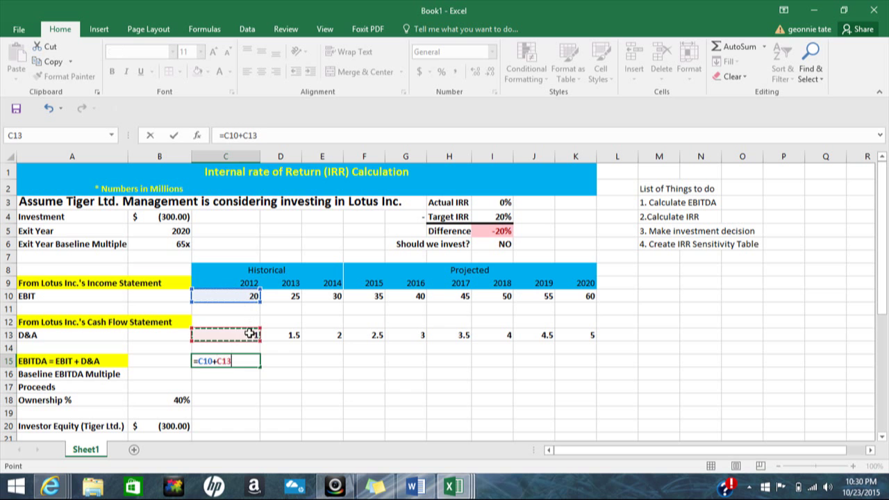
pyautogui.press('Return')
pyautogui.click(251, 359)
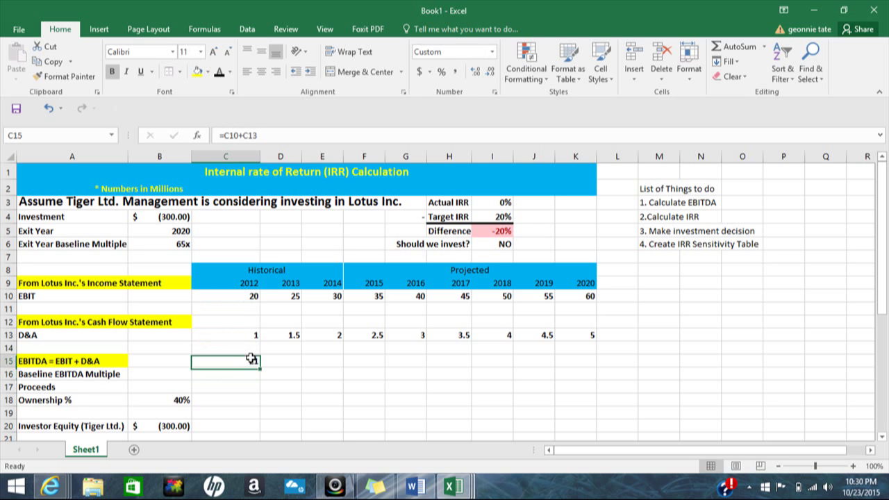
pyautogui.moveTo(260, 369); pyautogui.dragTo(593, 393)
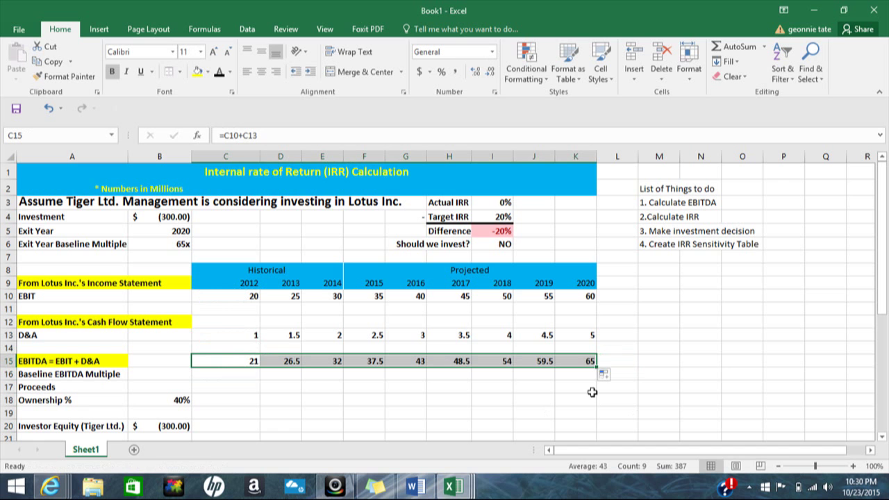
# Step: Link the 2012 Baseline EBITDA Multiple in C16 to the exit year baseline multiple in B6 and fill it across through 2020
pyautogui.click(244, 374)
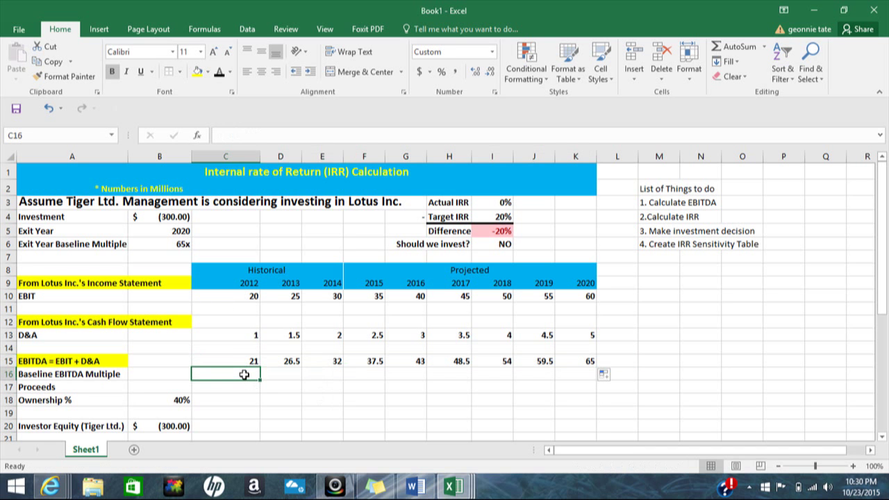
pyautogui.write('=')
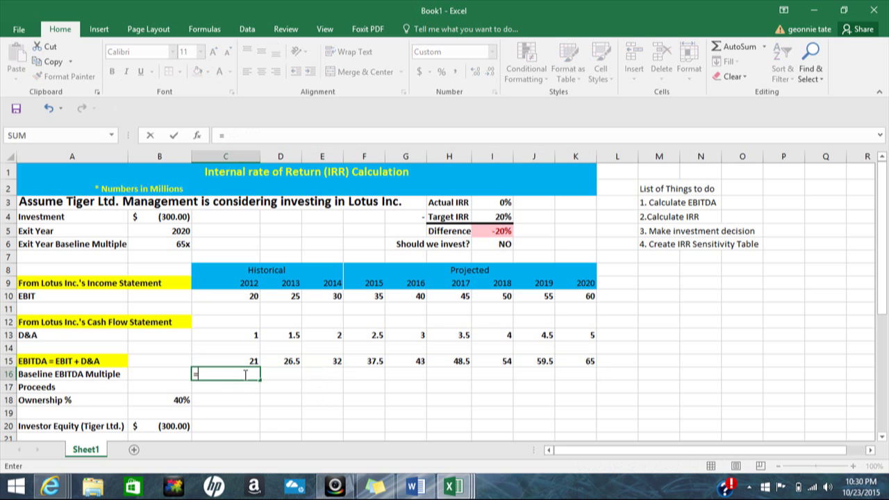
pyautogui.click(178, 246)
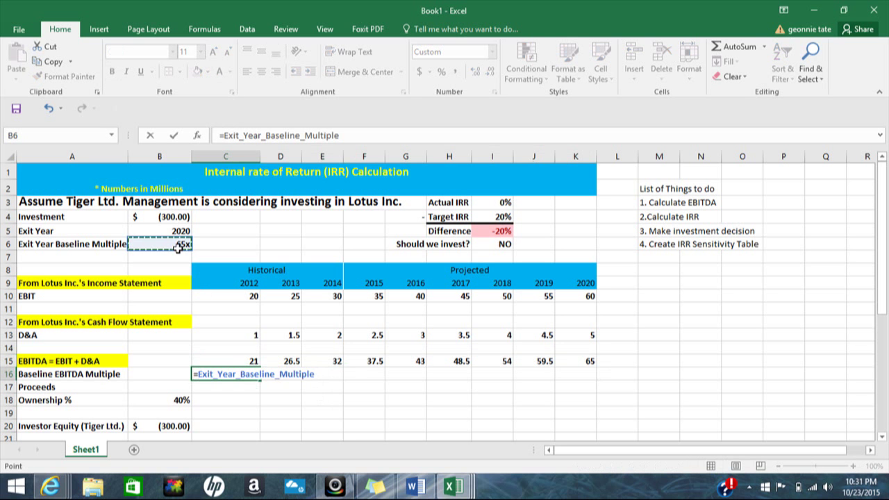
pyautogui.press('Return')
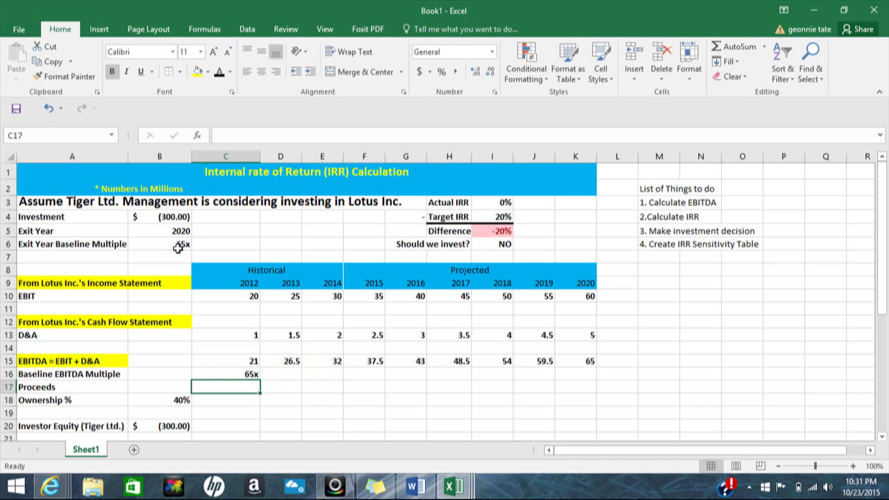
pyautogui.click(249, 374)
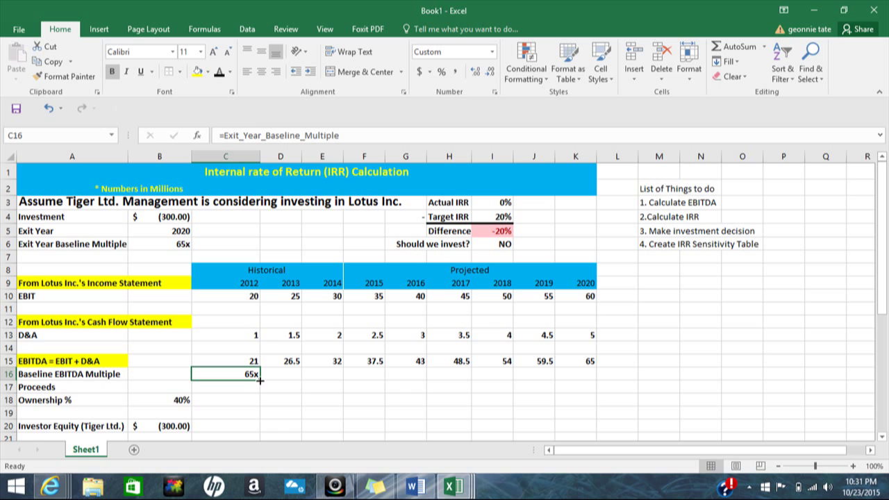
pyautogui.moveTo(260, 380); pyautogui.dragTo(598, 385)
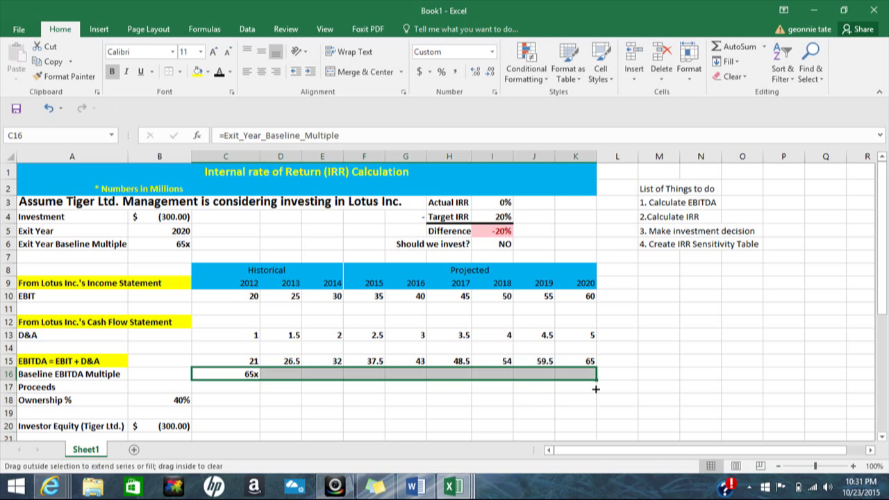
# Step: Enter the 2012 Proceeds formula =IF(C9=B5,C15*C16,0) in C17
pyautogui.click(245, 390)
pyautogui.write('=')
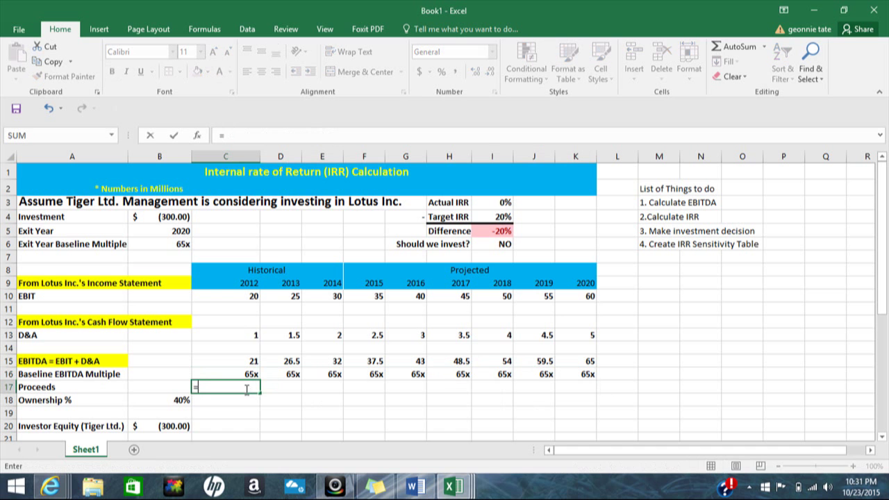
pyautogui.write('if(')
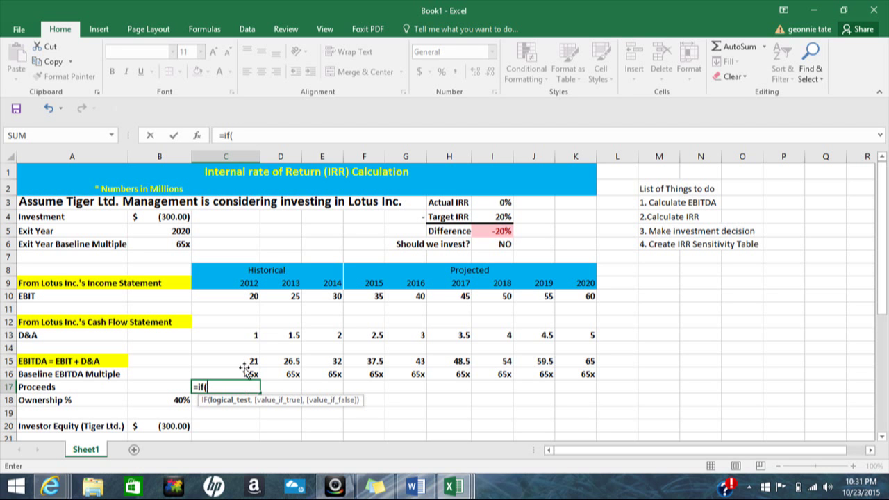
pyautogui.click(245, 282)
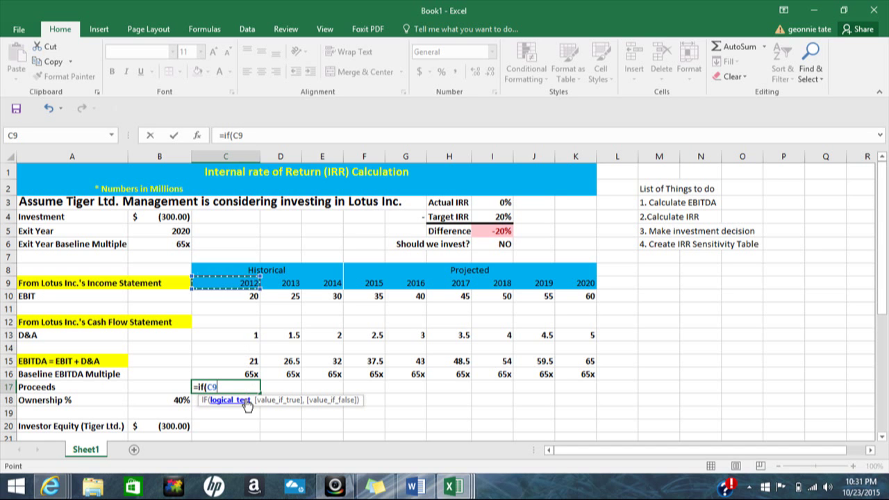
pyautogui.write('=')
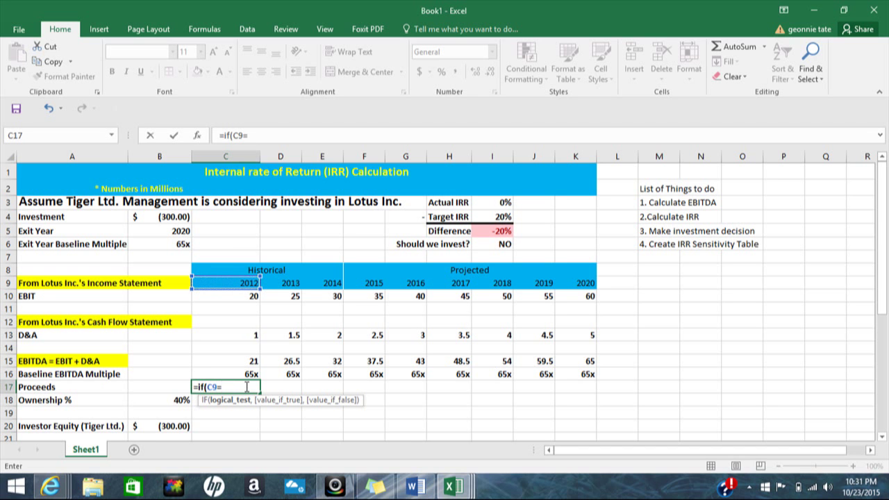
pyautogui.click(176, 231)
pyautogui.write(',')
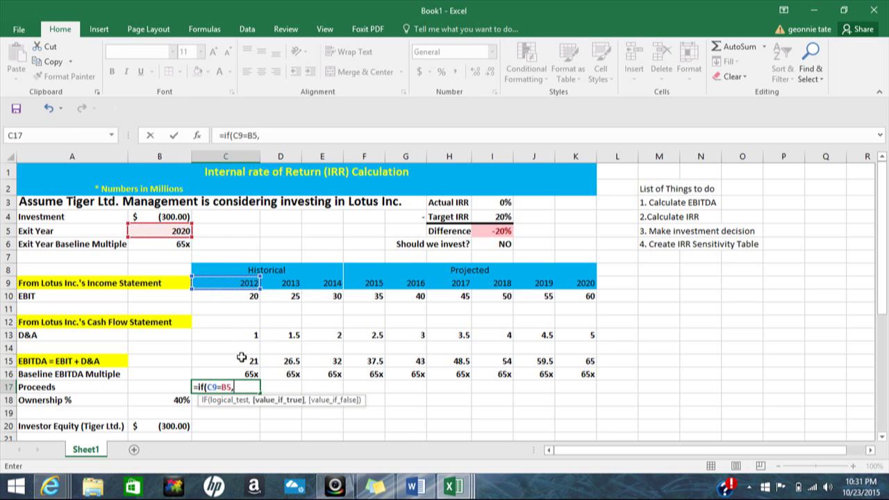
pyautogui.click(241, 359)
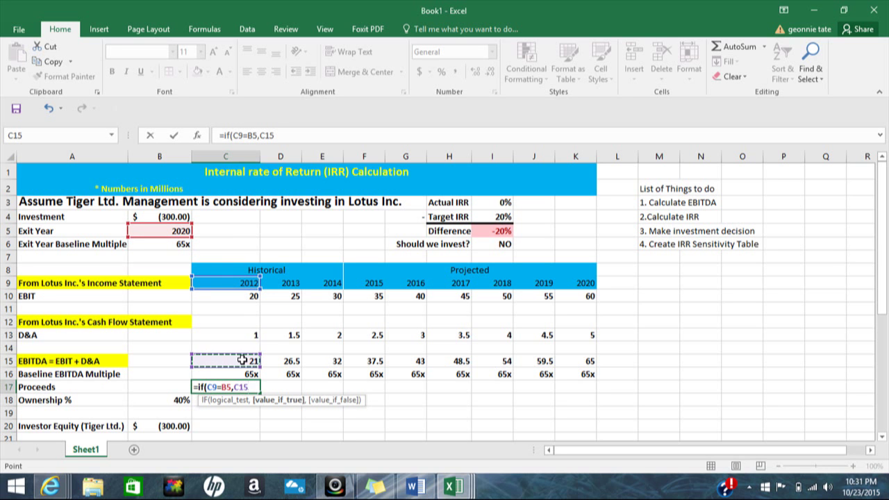
pyautogui.write('*')
pyautogui.click(248, 375)
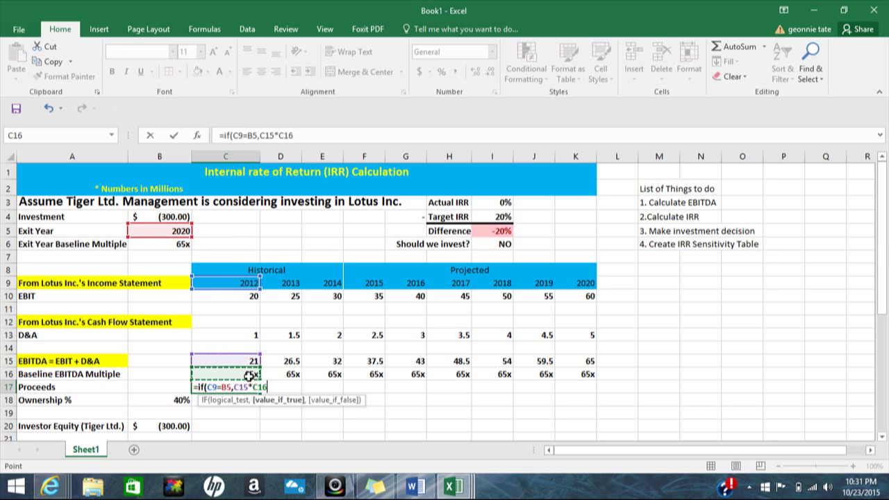
pyautogui.write(',0')
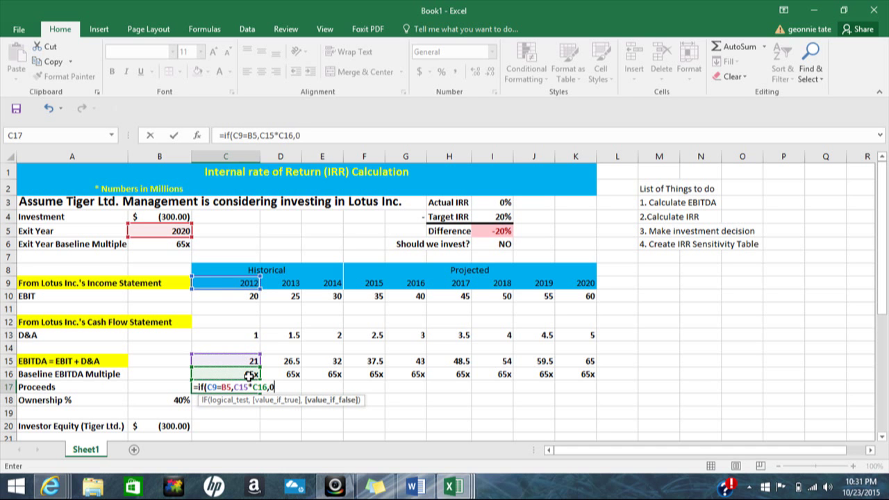
pyautogui.write(')')
pyautogui.press('Return')
# Step: Make the exit year reference absolute ($B$5) in the C17 Proceeds formula and fill it across through 2020
pyautogui.click(253, 387)
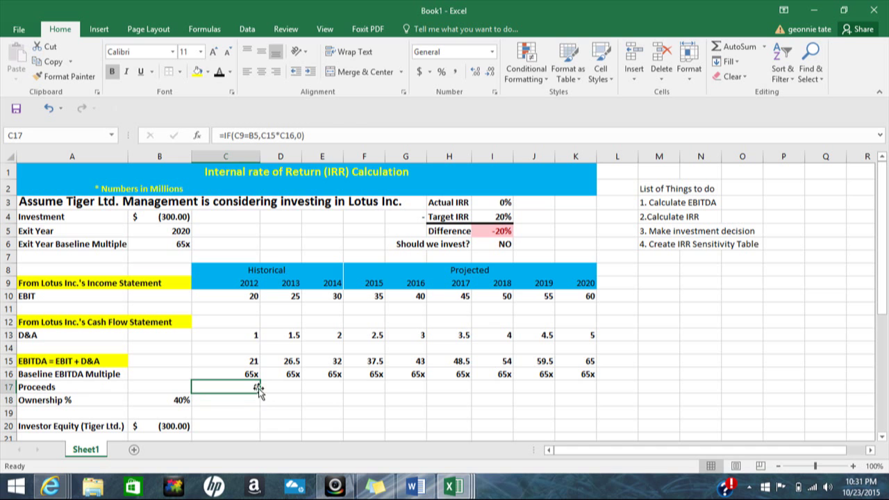
pyautogui.doubleClick(254, 388)
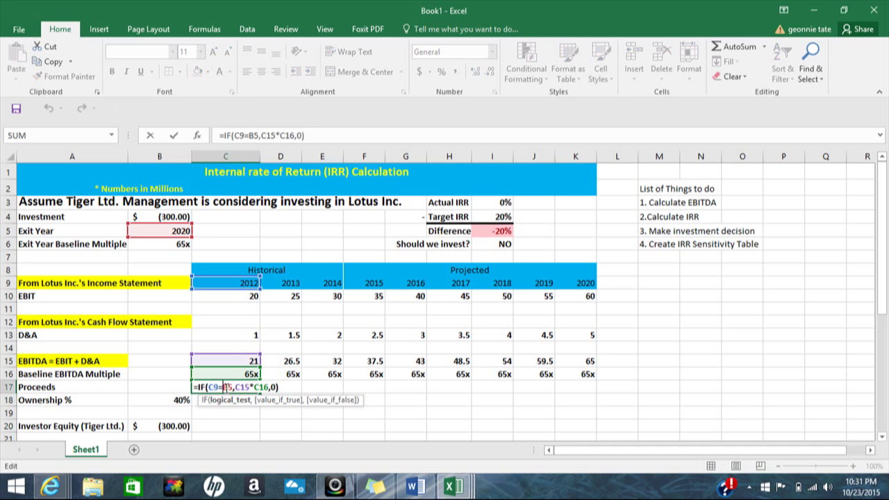
pyautogui.press('F4')
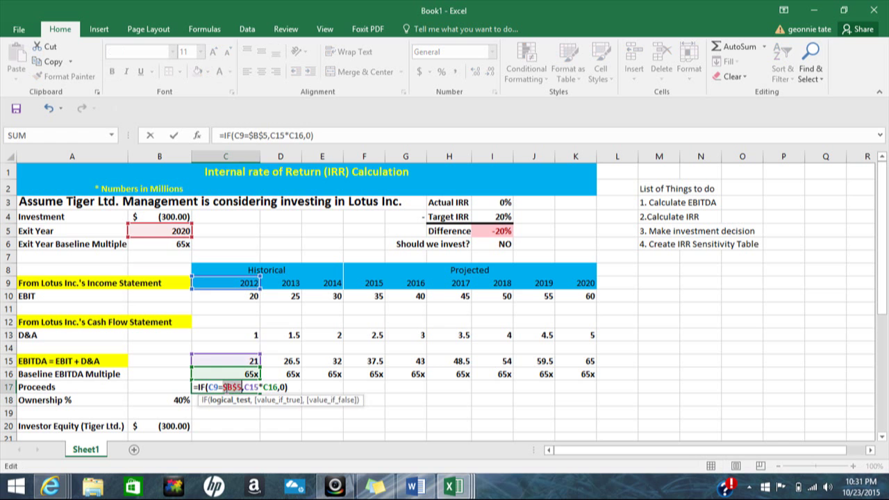
pyautogui.press('Return')
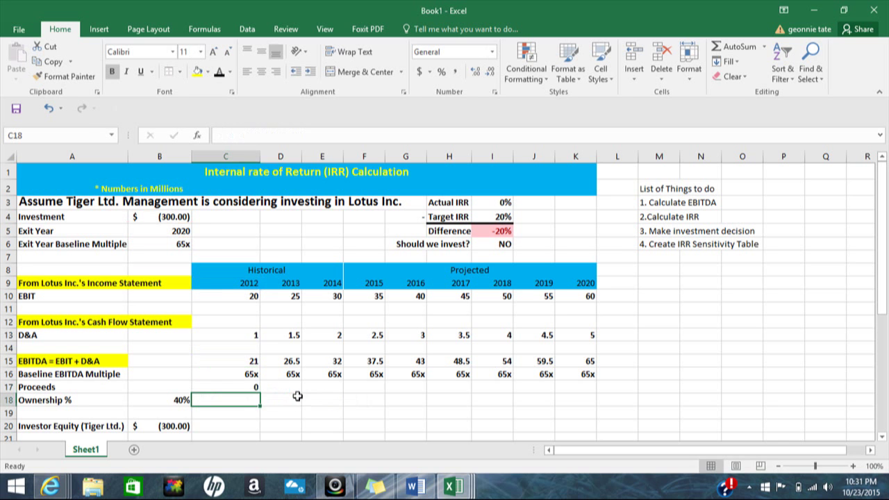
pyautogui.click(251, 388)
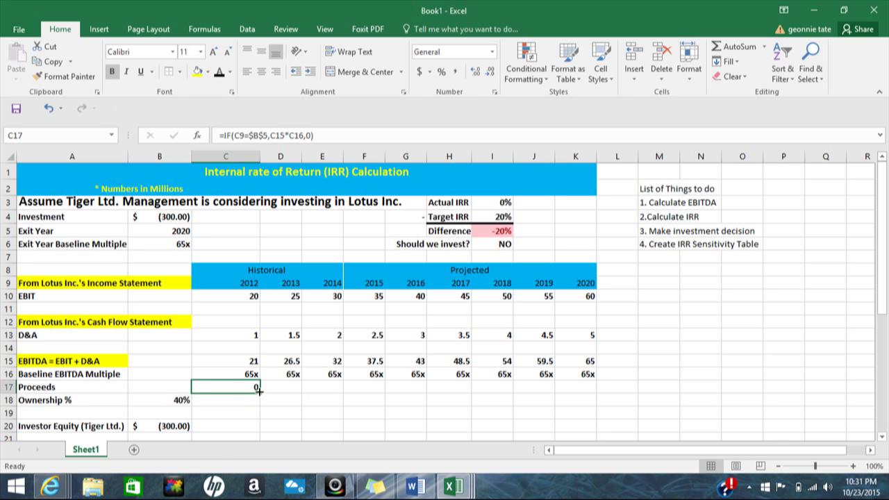
pyautogui.moveTo(261, 393); pyautogui.dragTo(595, 395)
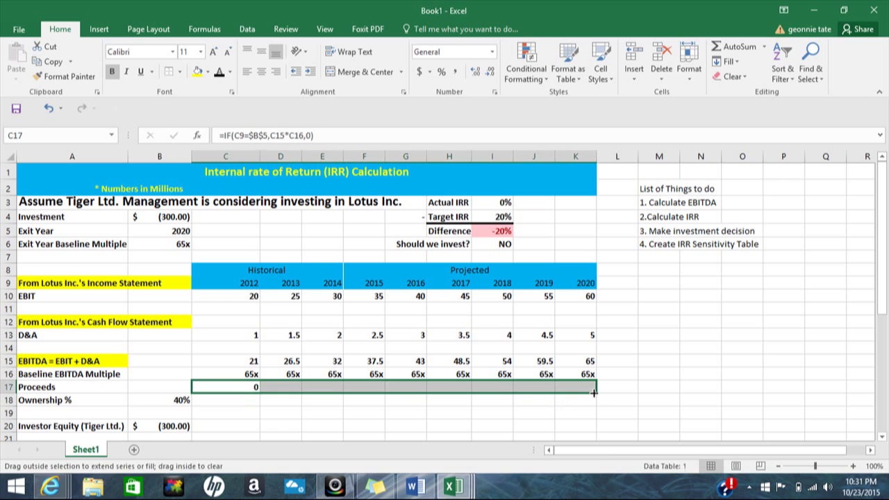
pyautogui.click(275, 402)
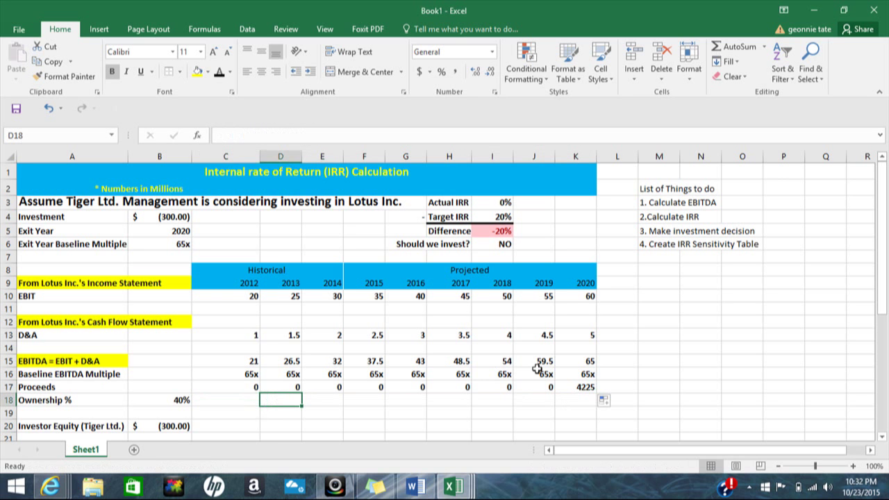
# Step: Format the 2020 Proceeds in K17 as Accounting in dollars with no decimal places
pyautogui.click(576, 387)
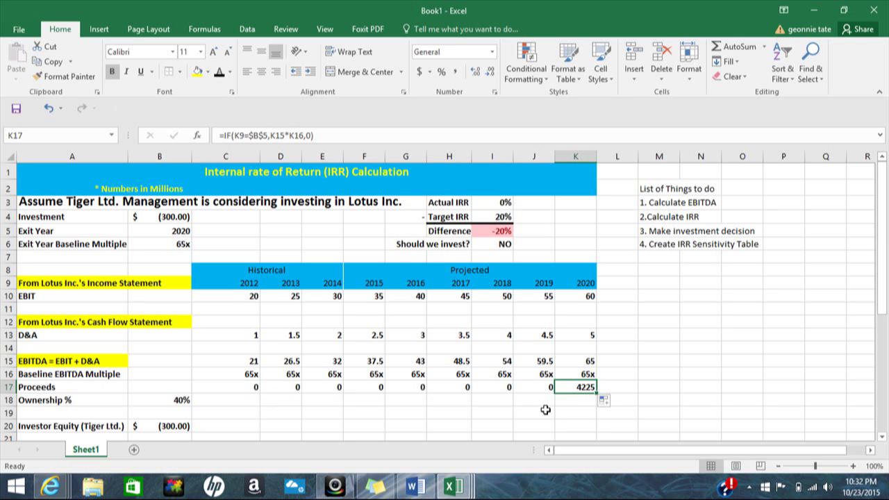
pyautogui.click(491, 51)
pyautogui.click(491, 51)
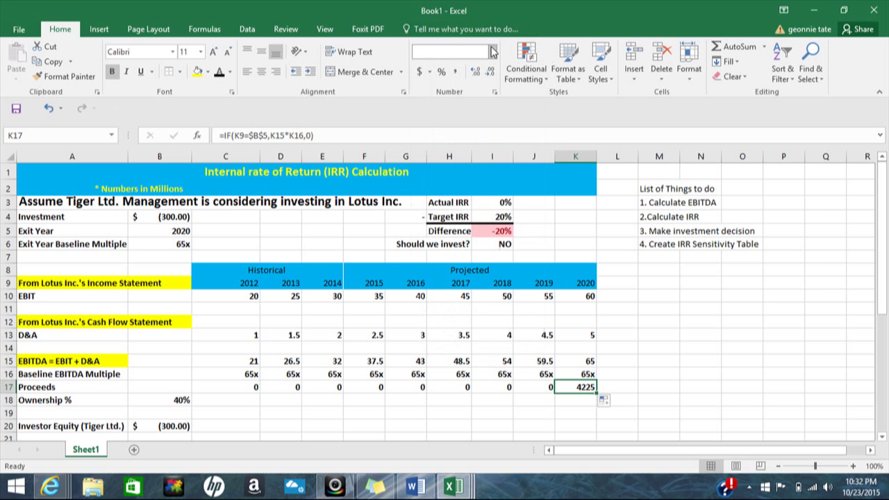
pyautogui.click(418, 72)
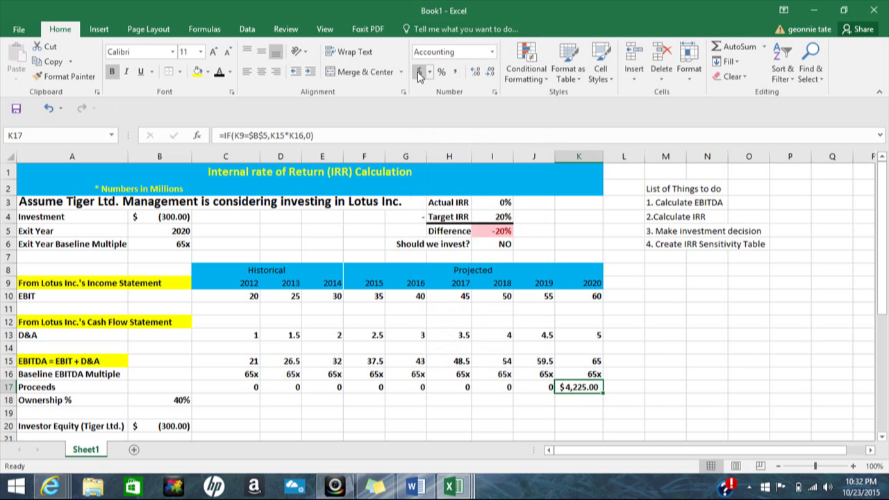
pyautogui.click(491, 74)
pyautogui.click(493, 73)
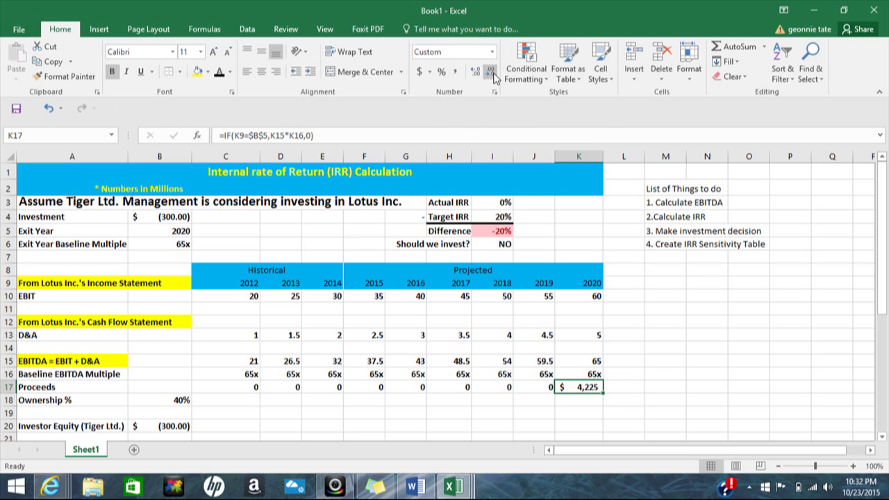
# Step: Enter =C17*$B$18 in C18 for the 2012 ownership share of proceeds and fill it across through 2020
pyautogui.click(238, 401)
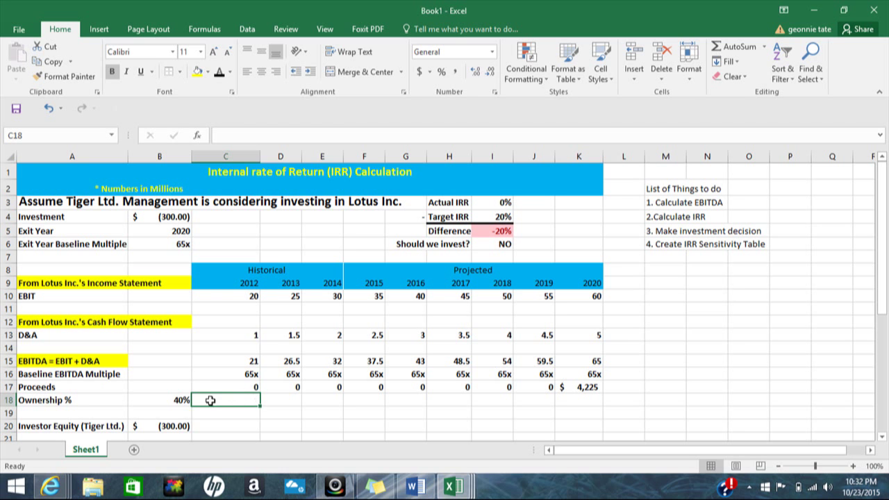
pyautogui.write('=')
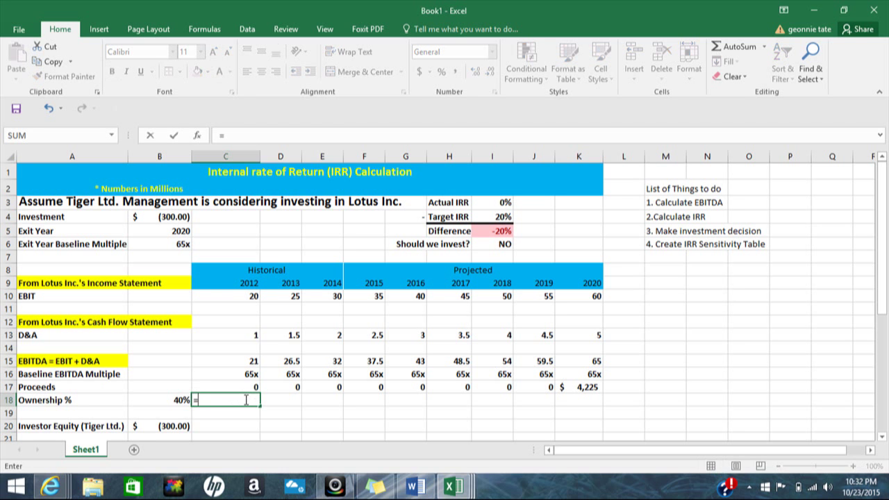
pyautogui.click(250, 386)
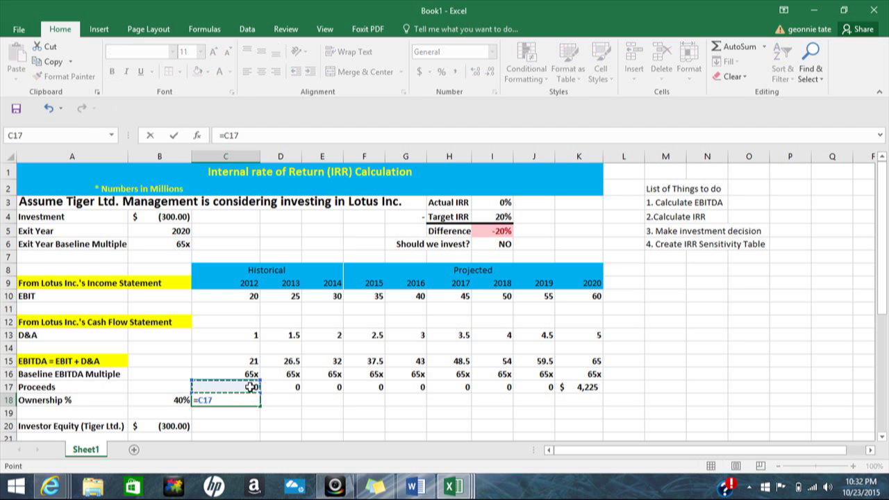
pyautogui.write('*')
pyautogui.click(178, 400)
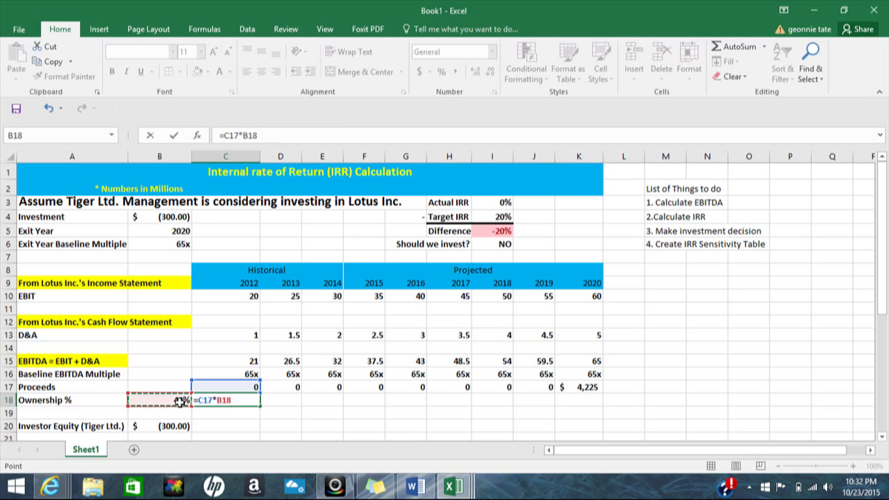
pyautogui.press('F4')
pyautogui.press('Return')
pyautogui.click(244, 398)
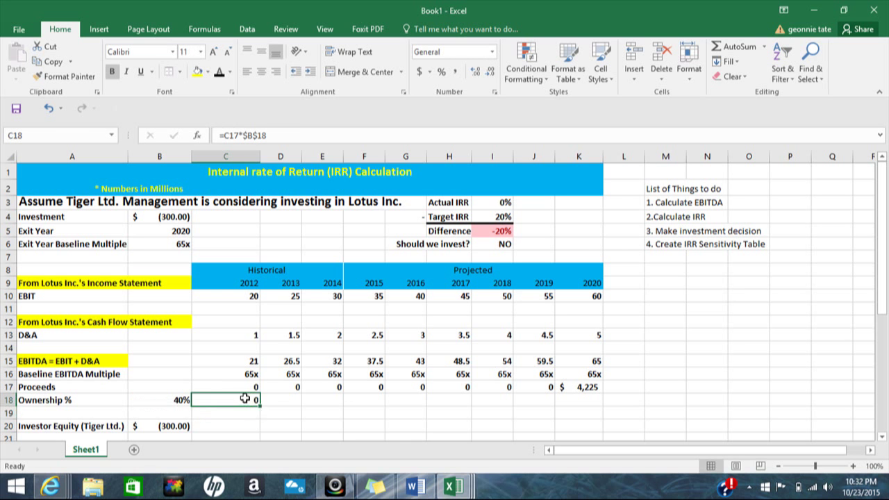
pyautogui.moveTo(260, 405); pyautogui.dragTo(600, 409)
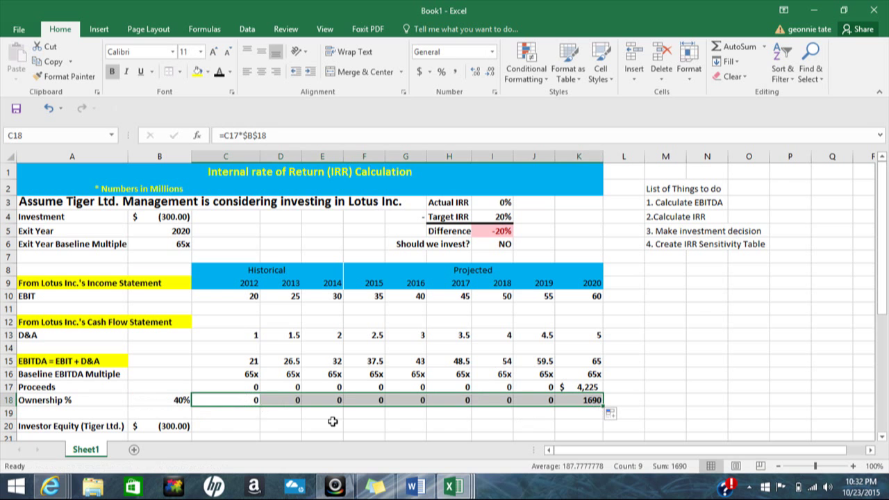
# Step: Link the 2012 Investor Equity in C20 to the ownership amount in C18 and fill it across through 2020
pyautogui.click(238, 424)
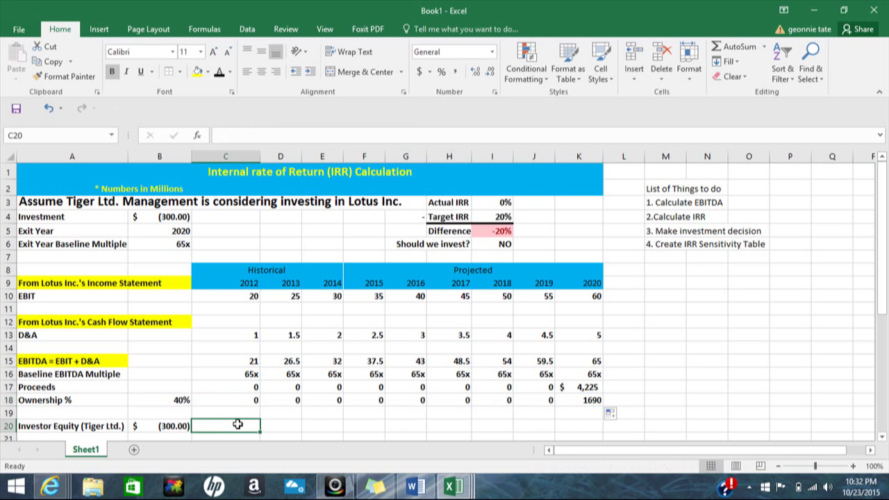
pyautogui.write('=')
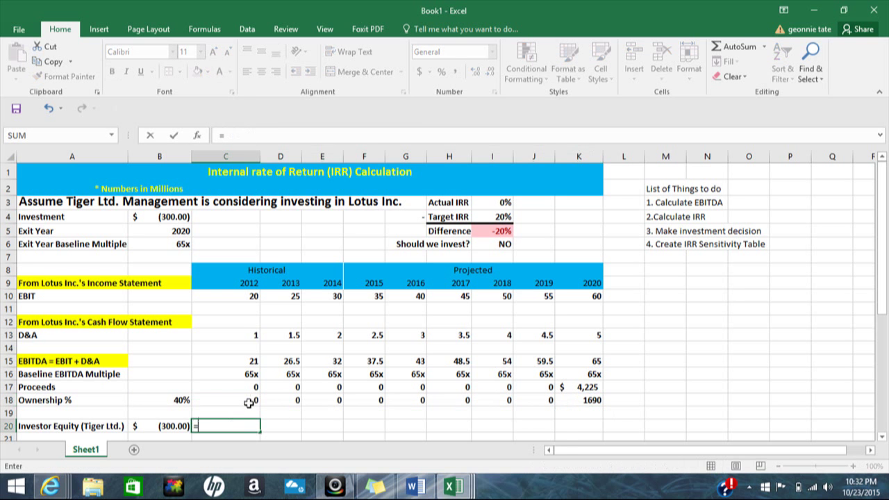
pyautogui.click(249, 401)
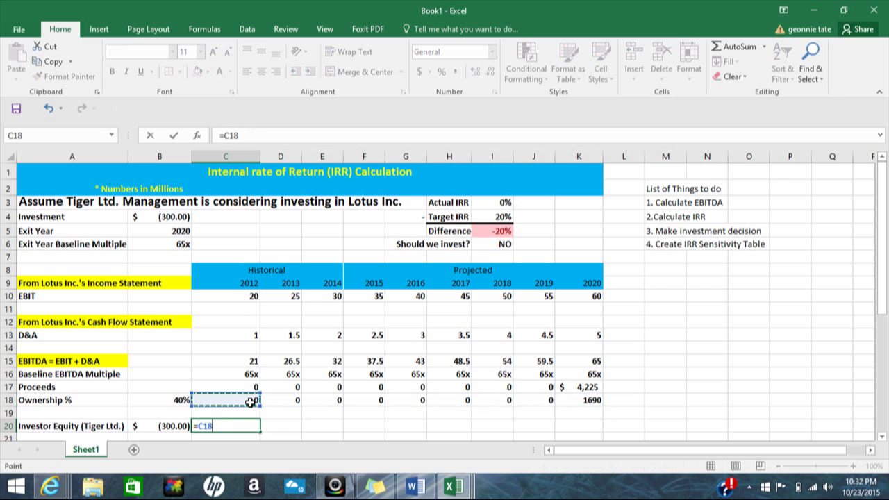
pyautogui.press('Return')
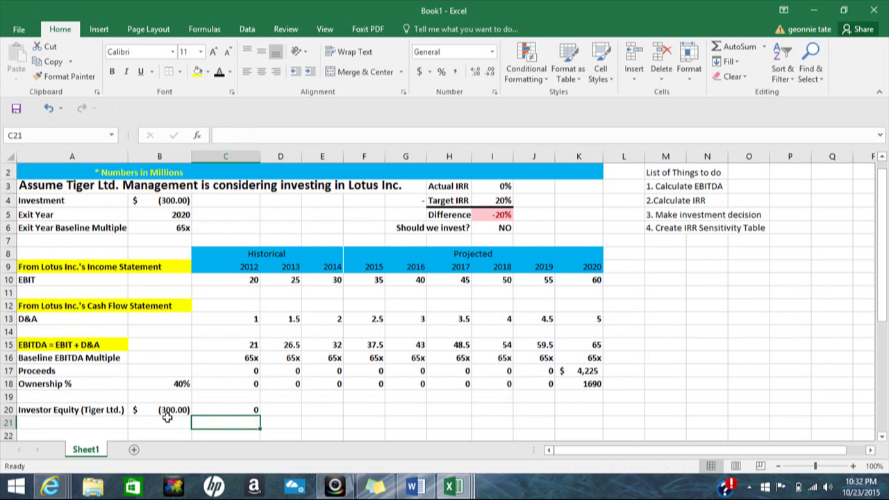
pyautogui.click(254, 410)
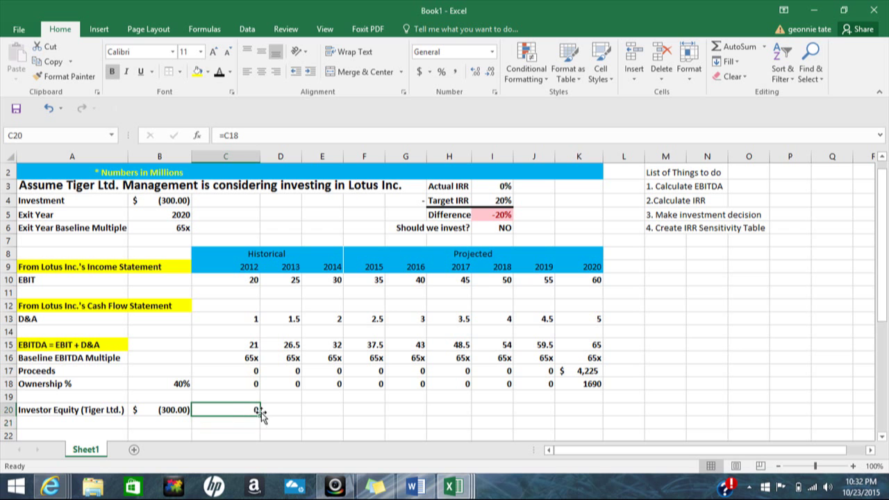
pyautogui.moveTo(258, 412); pyautogui.dragTo(589, 411)
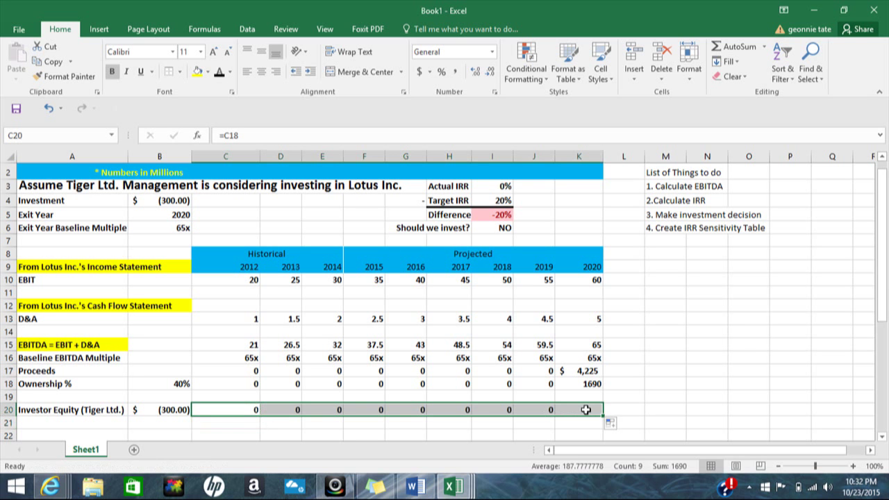
# Step: Calculate the IRR in B24 with =IRR(B20:K20) over the Investor Equity row
pyautogui.moveTo(884, 291); pyautogui.dragTo(882, 317)
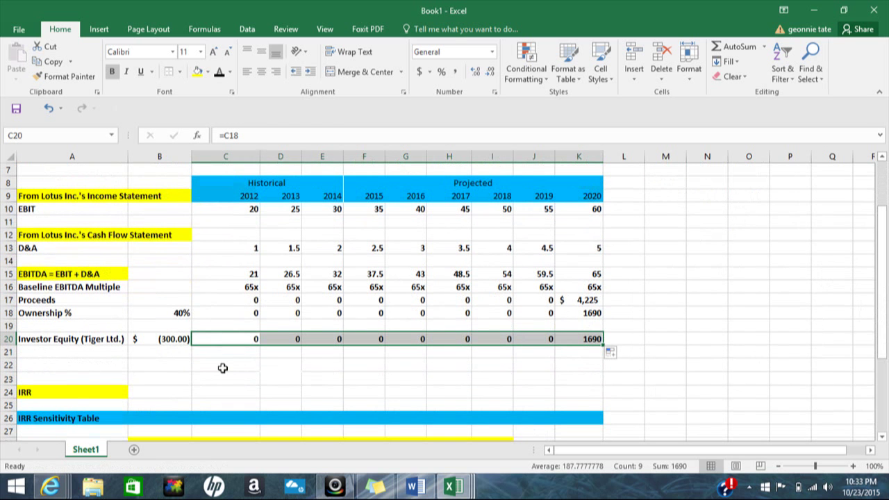
pyautogui.click(160, 389)
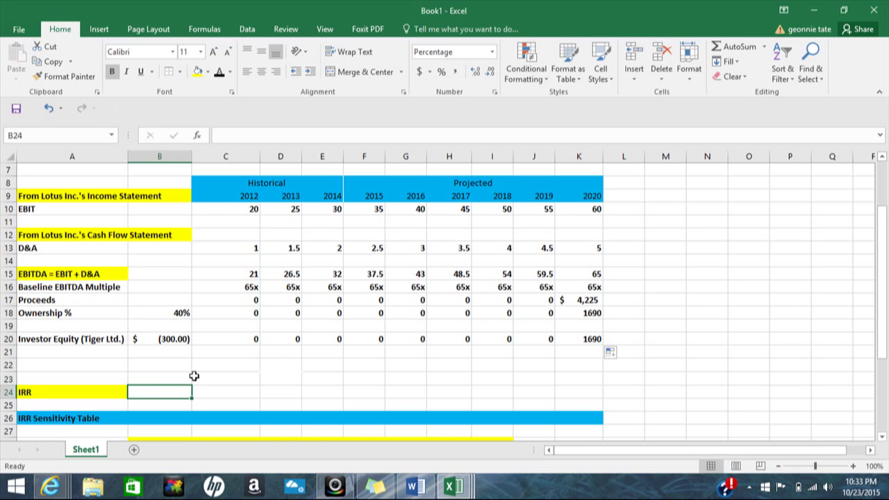
pyautogui.write('=')
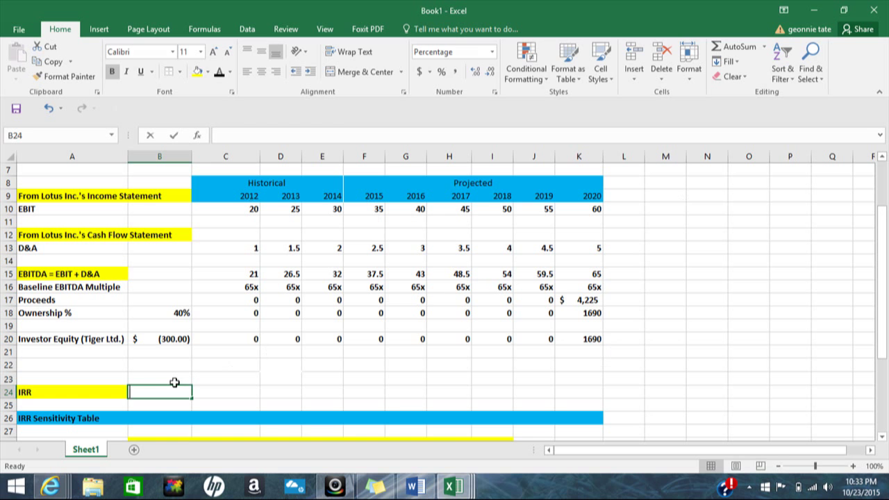
pyautogui.write('ir')
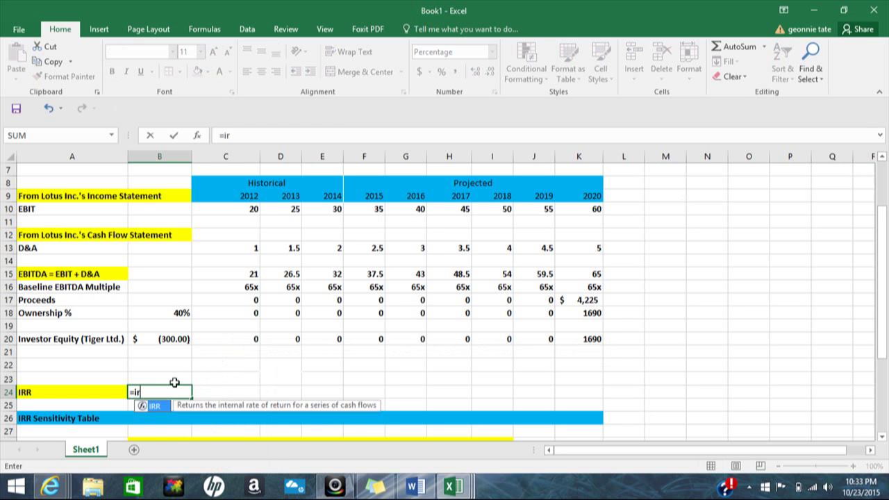
pyautogui.write('r(')
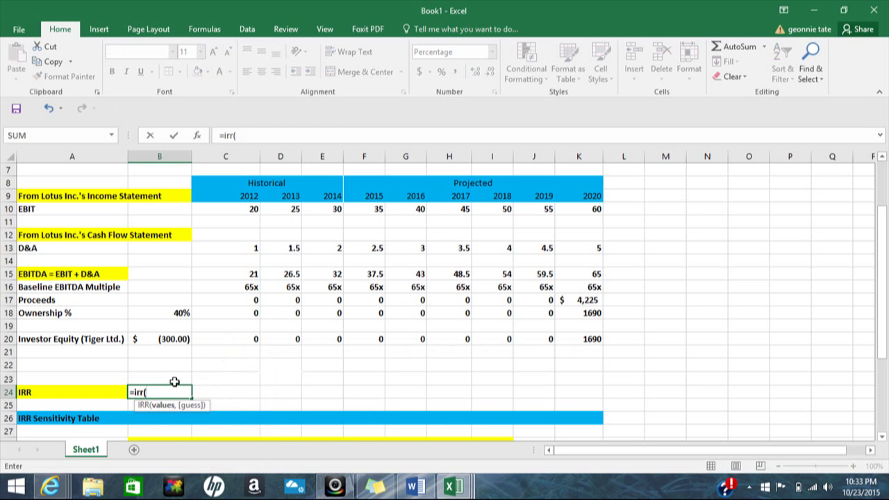
pyautogui.moveTo(161, 338); pyautogui.dragTo(592, 338)
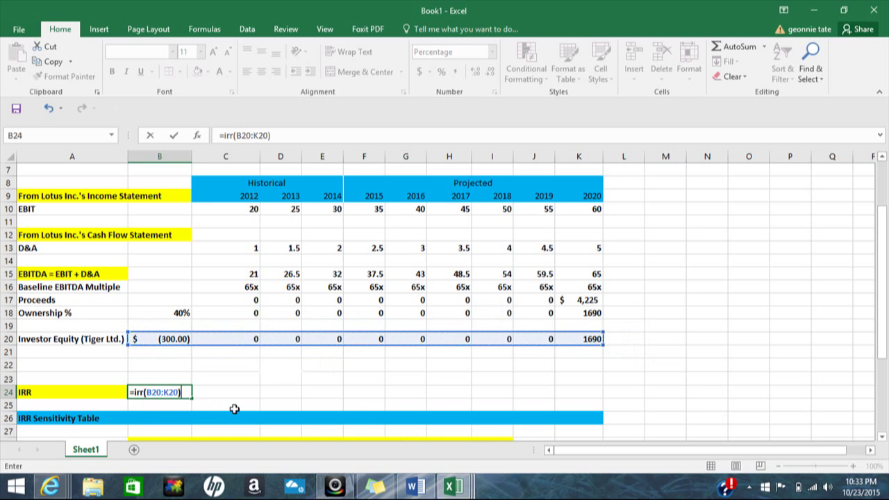
pyautogui.write(')')
pyautogui.press('Return')
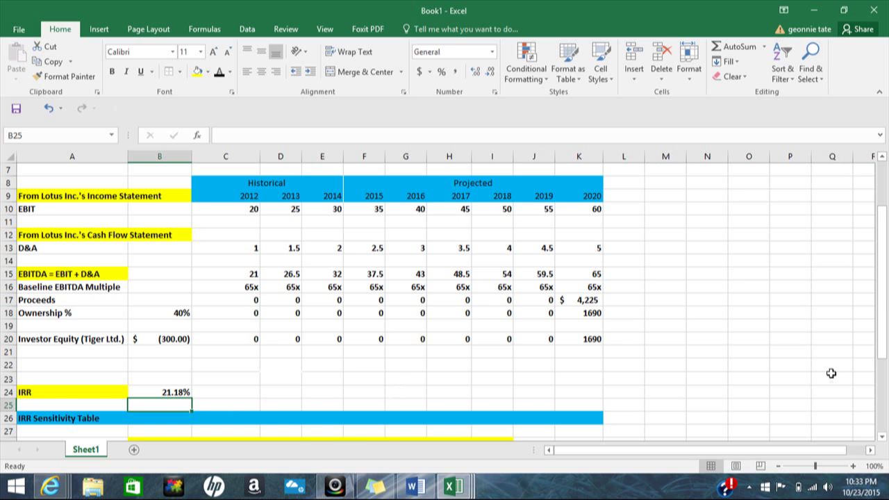
# Step: Link the Actual IRR in I3 to the calculated IRR in B24
pyautogui.moveTo(880, 278); pyautogui.dragTo(871, 219)
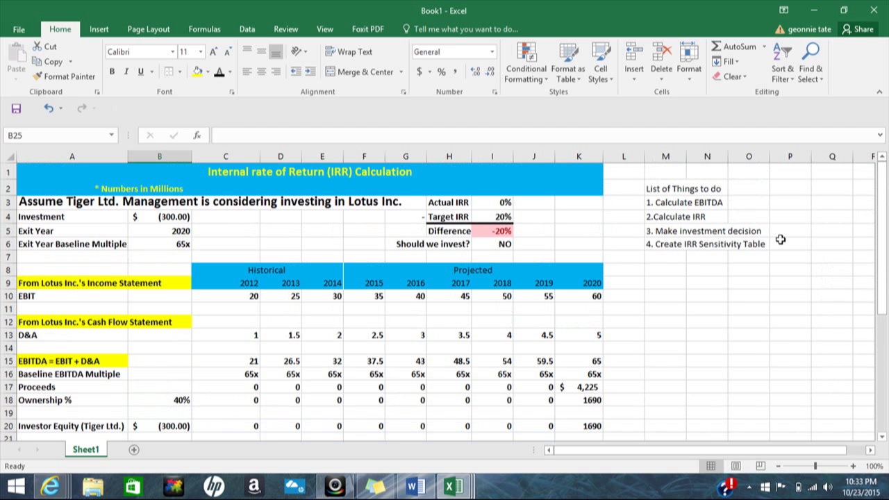
pyautogui.click(505, 203)
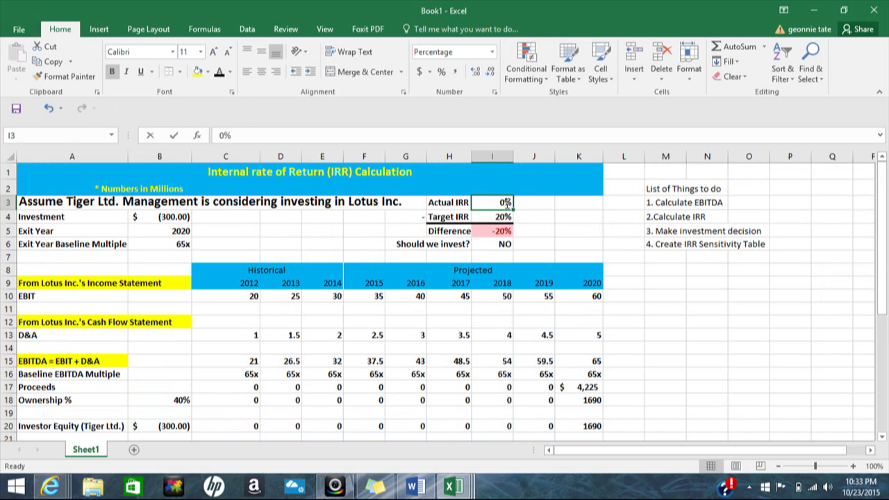
pyautogui.write('=')
pyautogui.moveTo(888, 200); pyautogui.dragTo(886, 358)
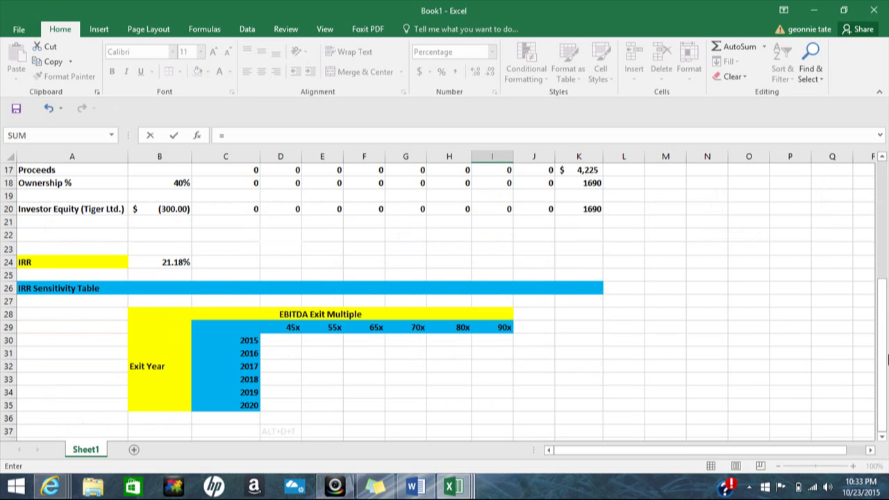
pyautogui.click(179, 261)
pyautogui.press('Return')
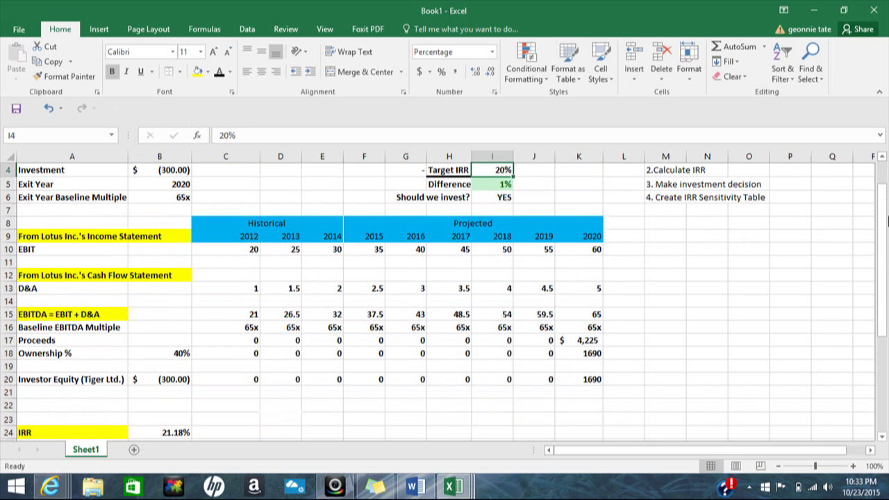
# Step: Show the Actual IRR in I3 with two decimal places
pyautogui.moveTo(883, 221); pyautogui.dragTo(868, 191)
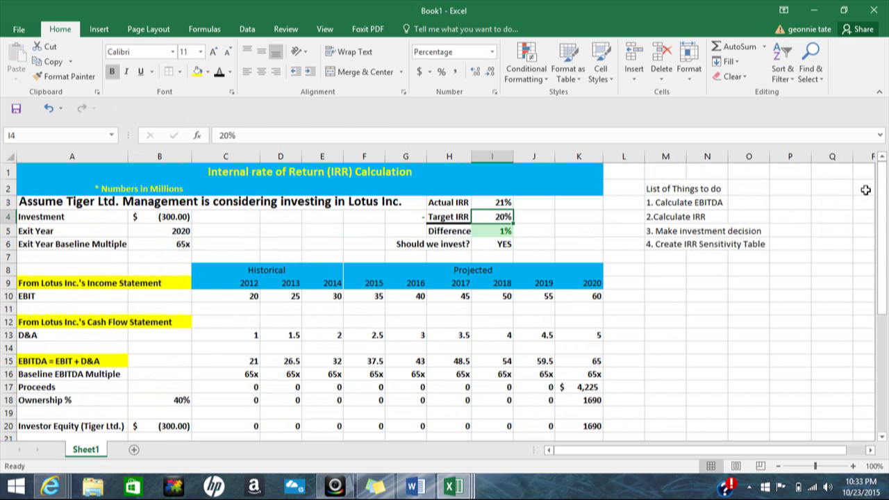
pyautogui.click(504, 199)
pyautogui.click(475, 72)
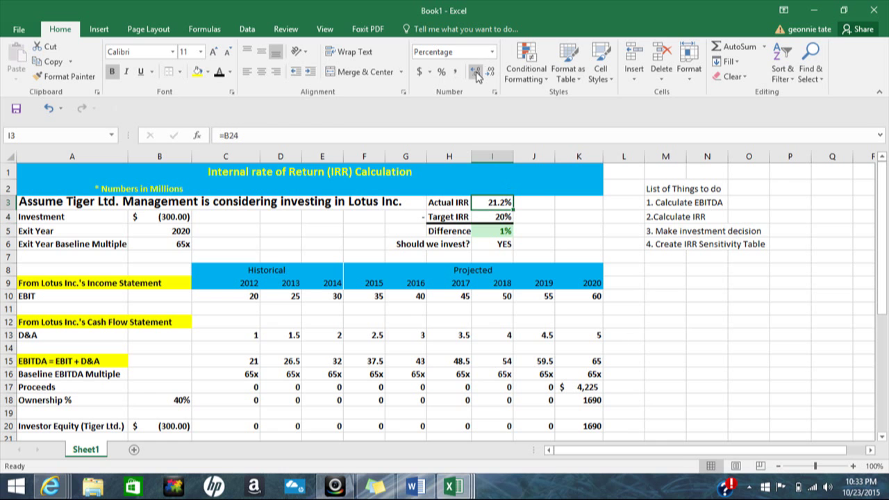
pyautogui.click(476, 75)
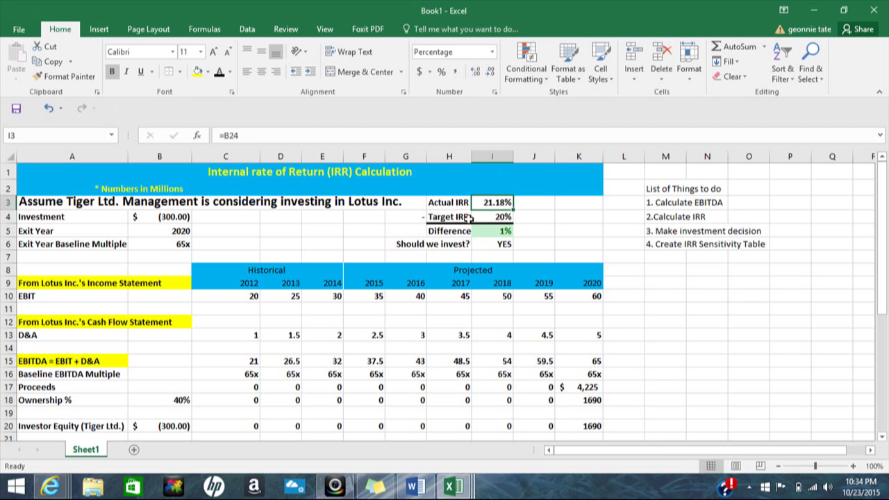
# Step: Test the Difference and investment decision with an Actual IRR of 0% in I3, and undo that entry
pyautogui.click(483, 234)
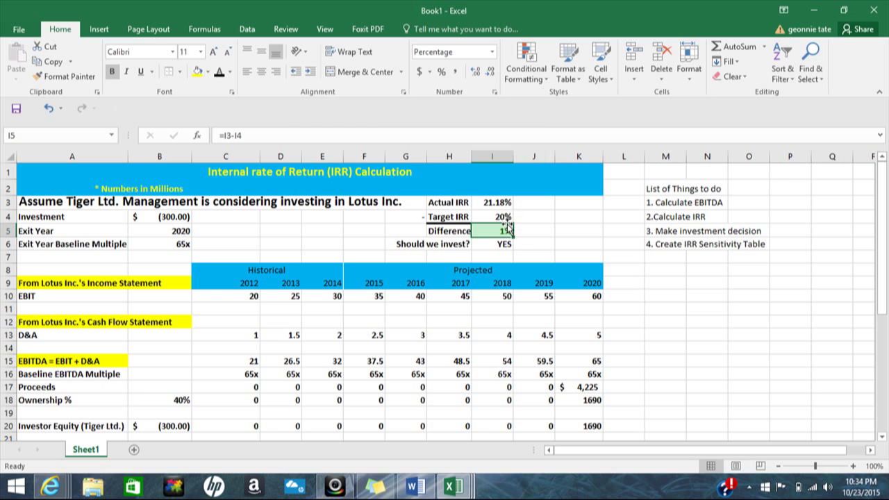
pyautogui.click(498, 202)
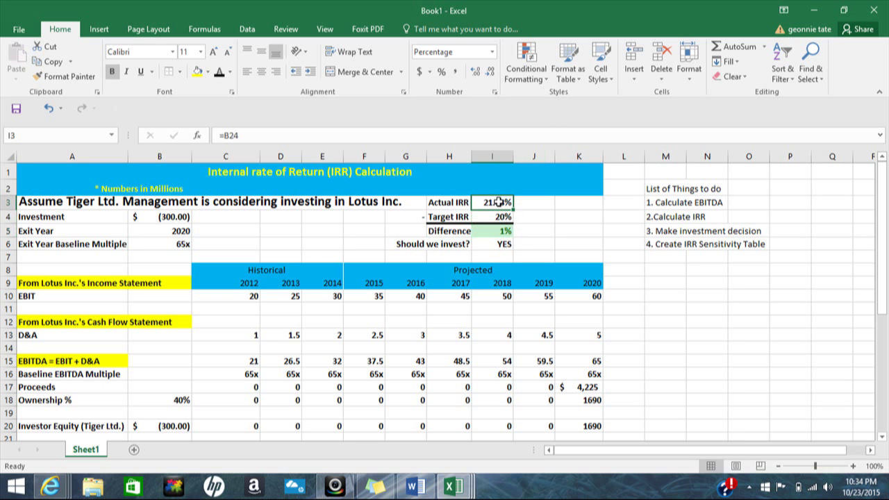
pyautogui.write('0')
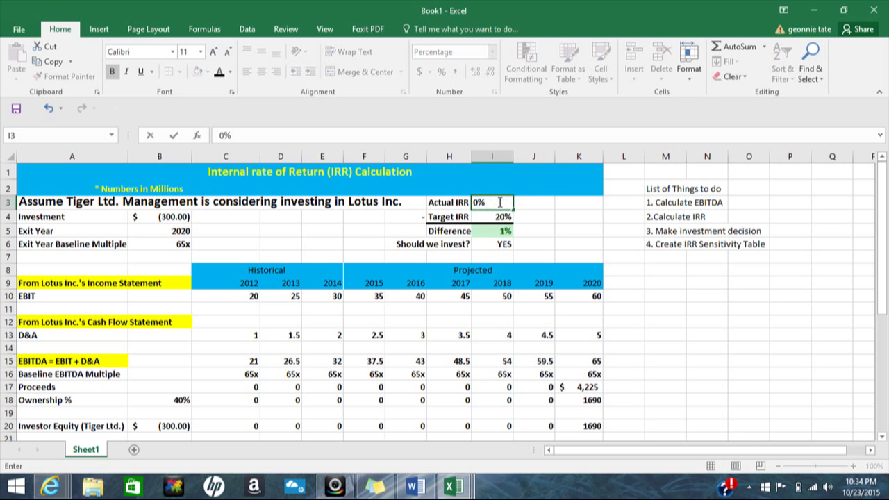
pyautogui.press('Return')
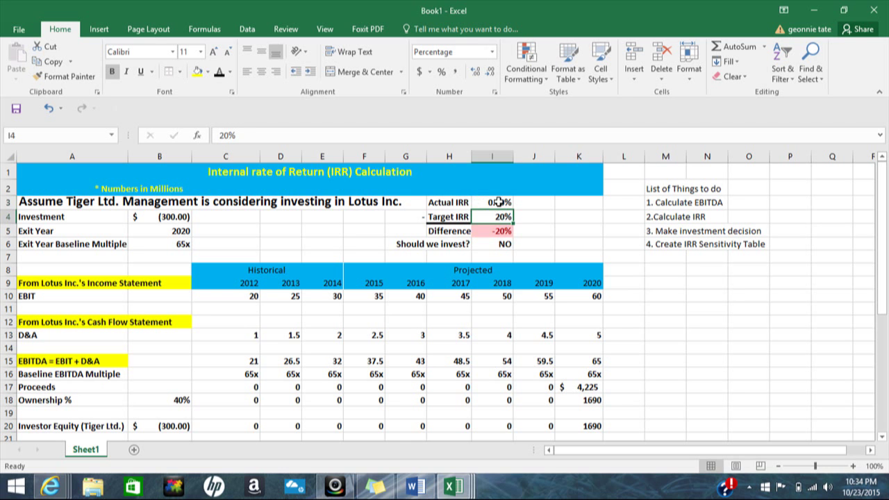
pyautogui.click(44, 108)
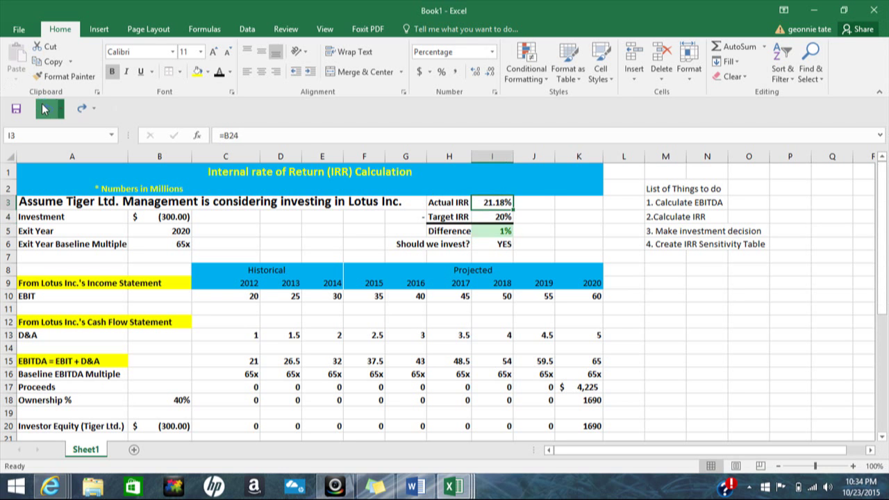
# Step: Examine the IF formula behind the "Should we invest?" answer in I6
pyautogui.click(506, 244)
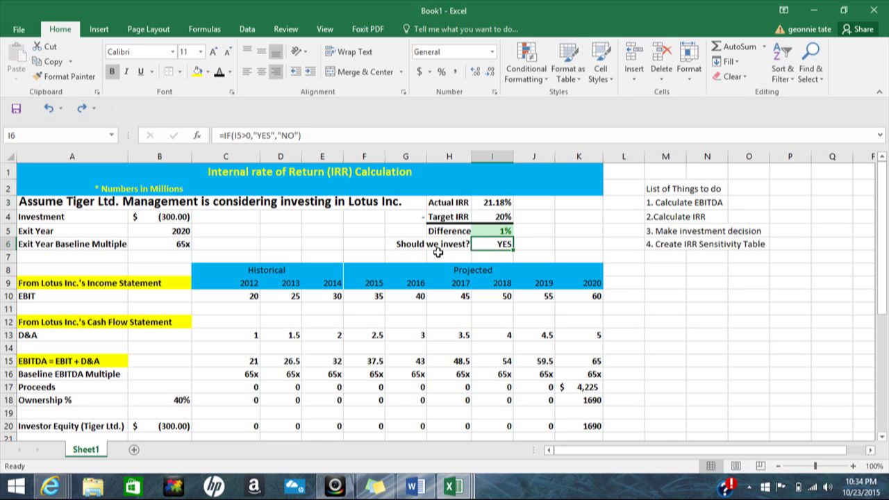
pyautogui.doubleClick(493, 244)
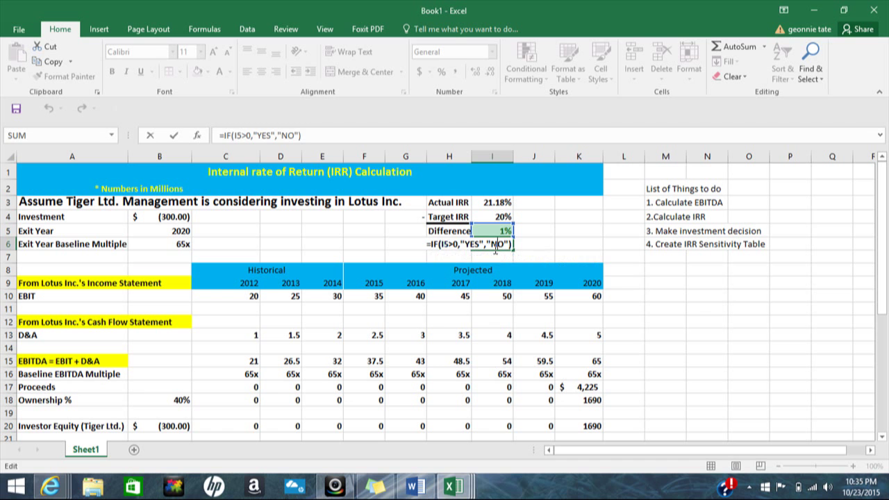
pyautogui.press('Return')
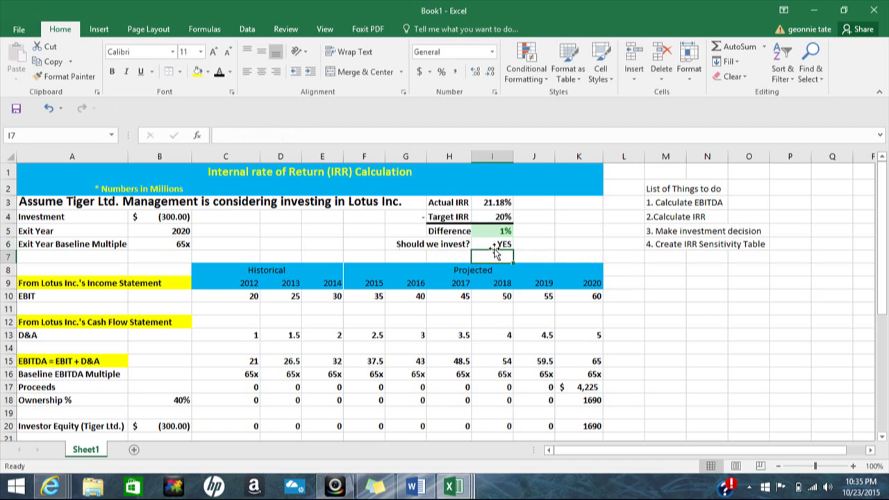
# Step: Highlight the first three to-do items in M3, M4 and M5 with yellow fill
pyautogui.click(669, 201)
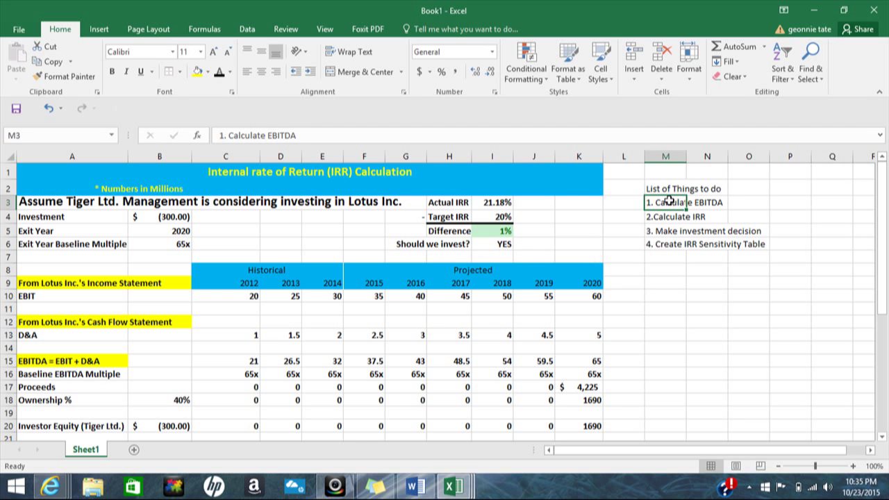
pyautogui.press('super+c')
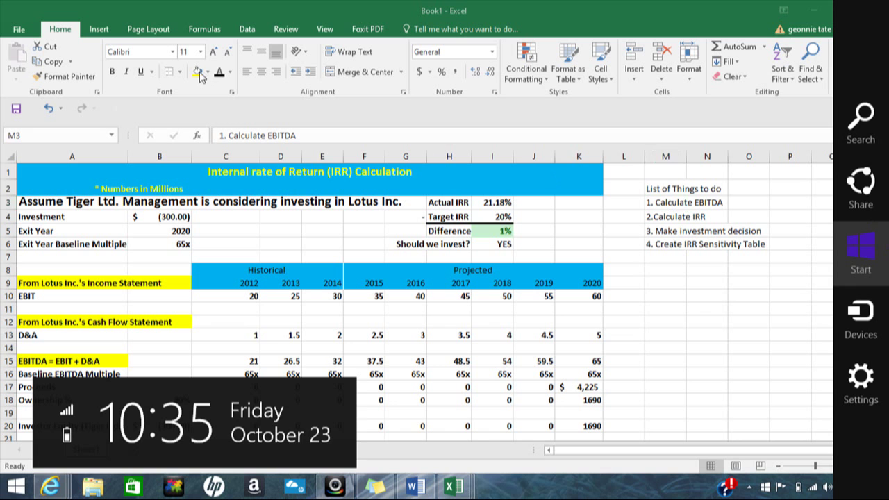
pyautogui.click(197, 72)
pyautogui.click(197, 72)
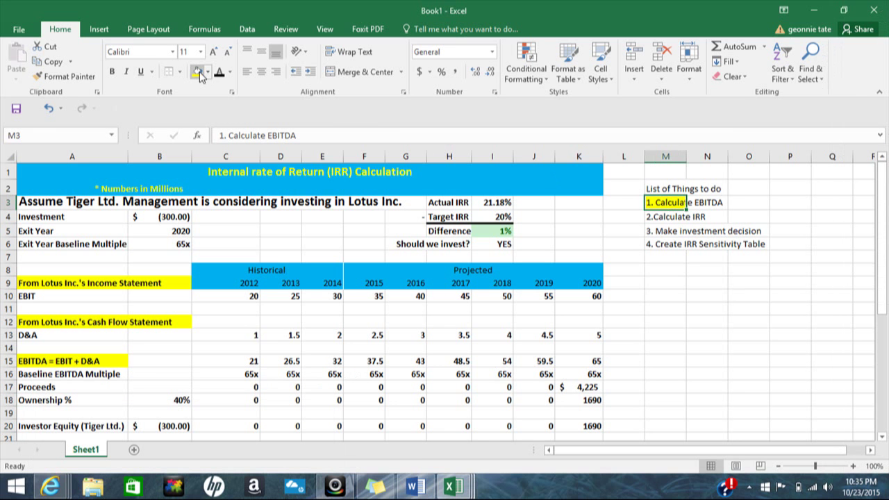
pyautogui.click(653, 218)
pyautogui.press('super+c')
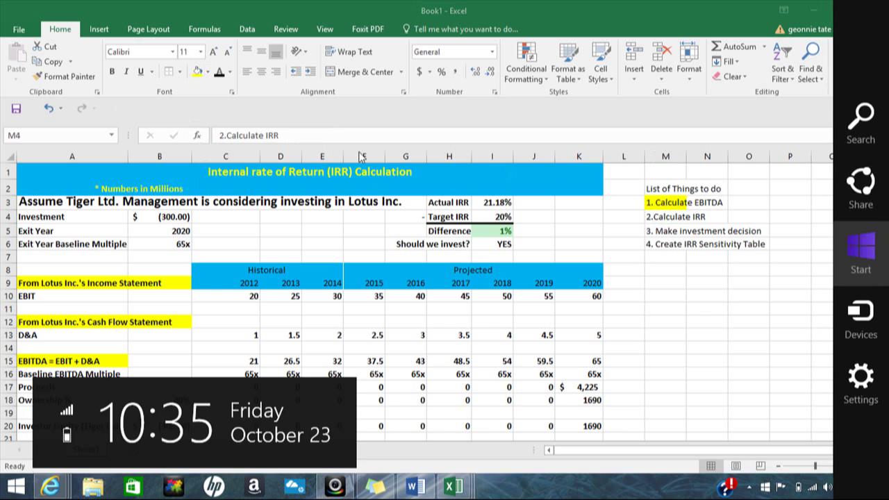
pyautogui.click(198, 73)
pyautogui.click(660, 232)
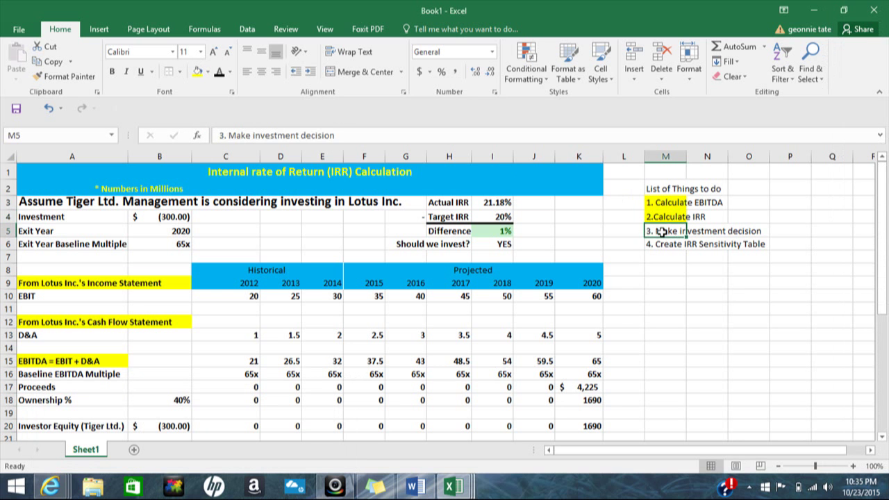
pyautogui.click(198, 73)
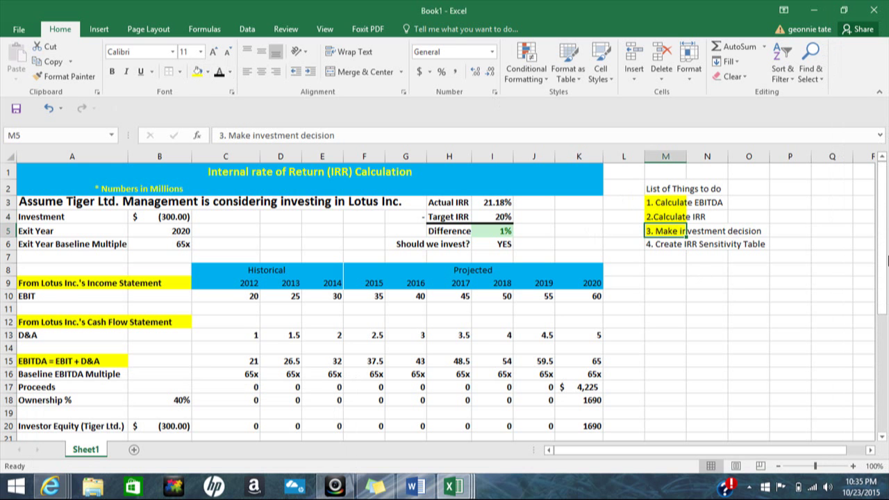
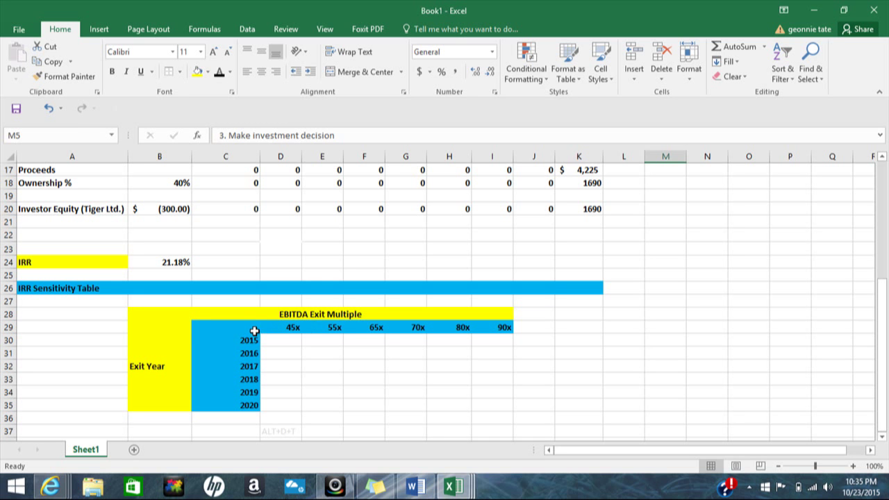
# Step: Link corner cell C29 of the IRR Sensitivity Table to the calculated IRR with the absolute reference =$B$24
pyautogui.click(255, 330)
pyautogui.write('=')
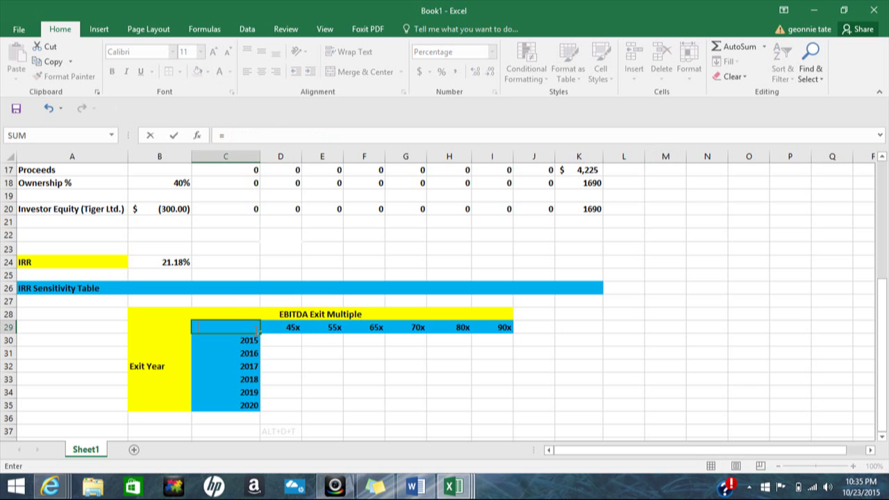
pyautogui.click(175, 262)
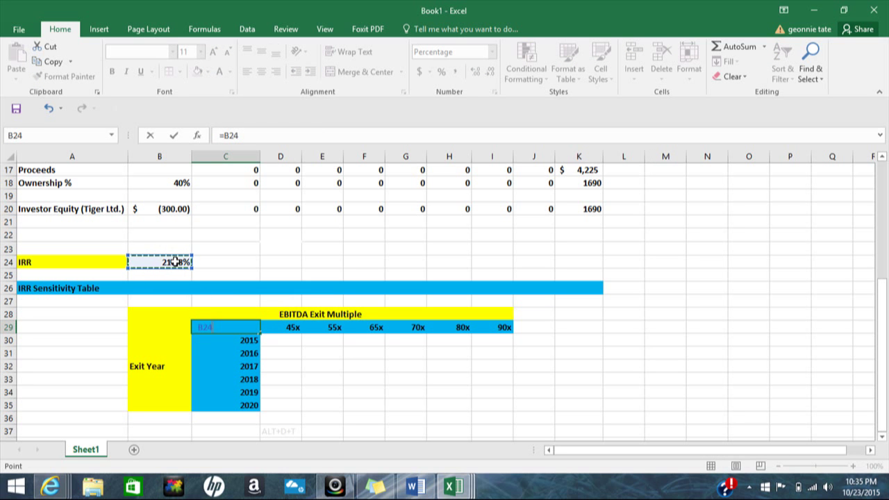
pyautogui.press('F4')
pyautogui.press('Return')
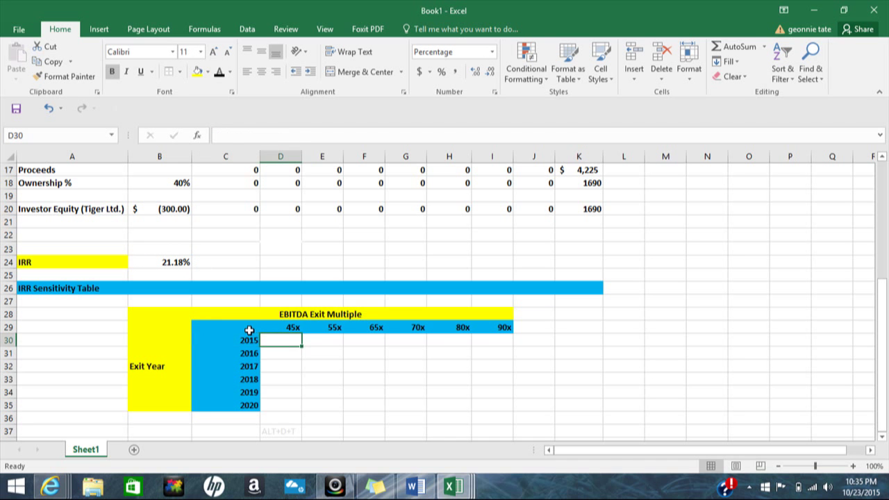
# Step: Create a two-variable data table over C29:I35 with row input cell $B$6 and column input cell $B$5
pyautogui.moveTo(246, 330); pyautogui.dragTo(498, 405)
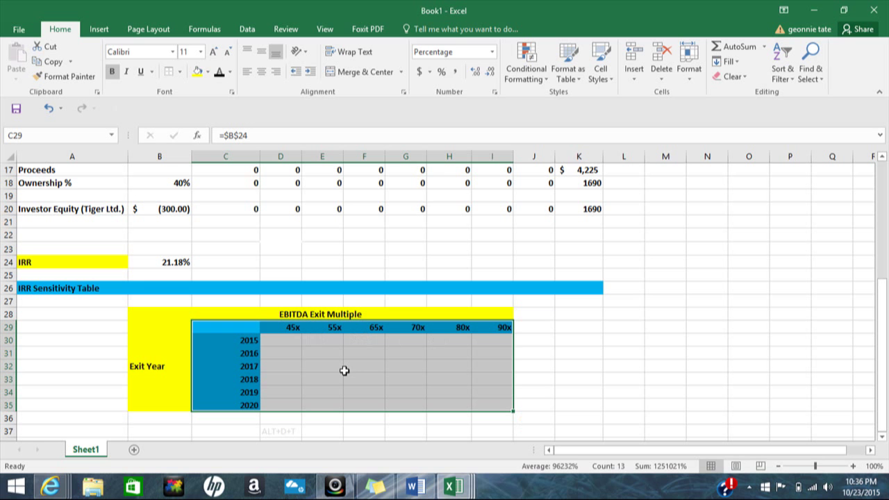
pyautogui.hotkey('alt', 'd')
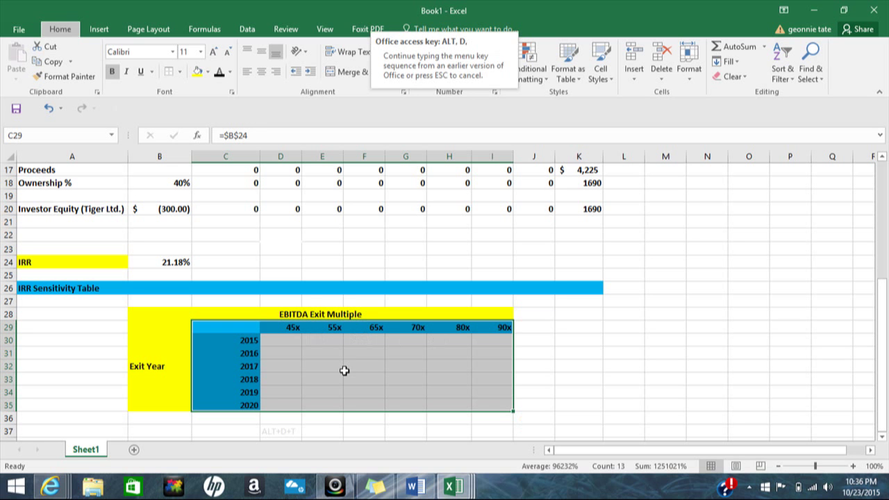
pyautogui.press('t')
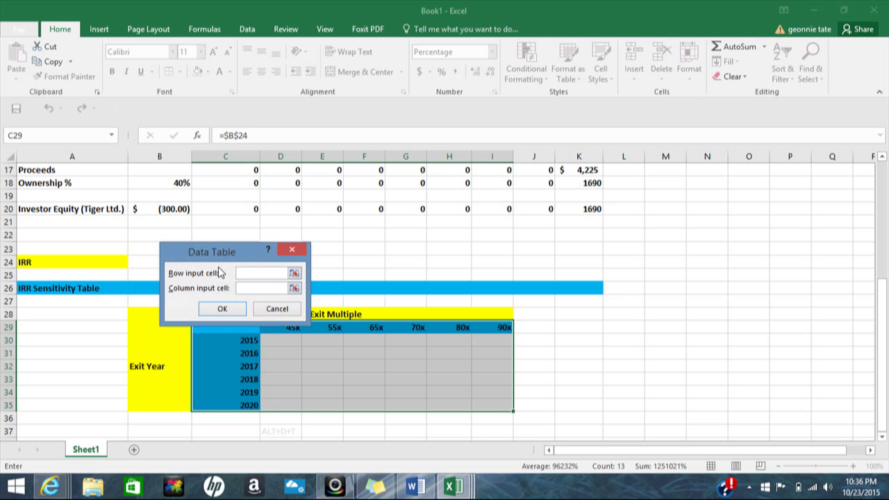
pyautogui.moveTo(210, 250); pyautogui.dragTo(194, 244)
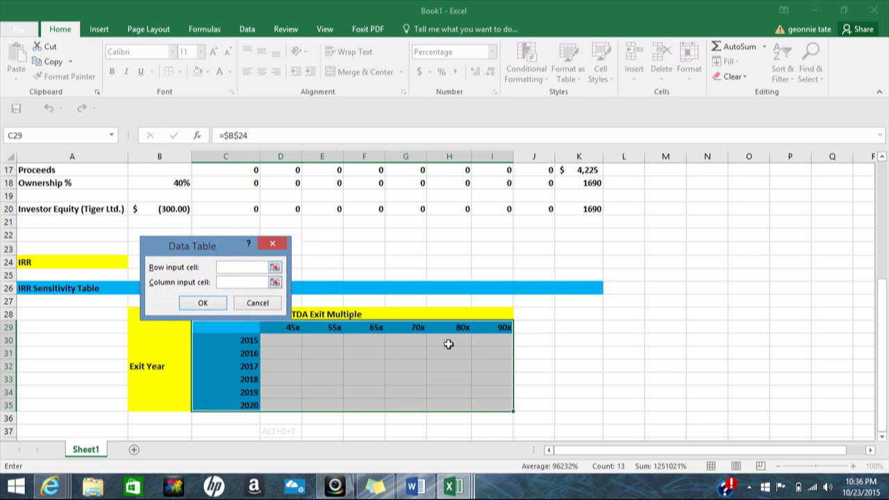
pyautogui.moveTo(885, 314); pyautogui.dragTo(877, 230)
pyautogui.click(176, 210)
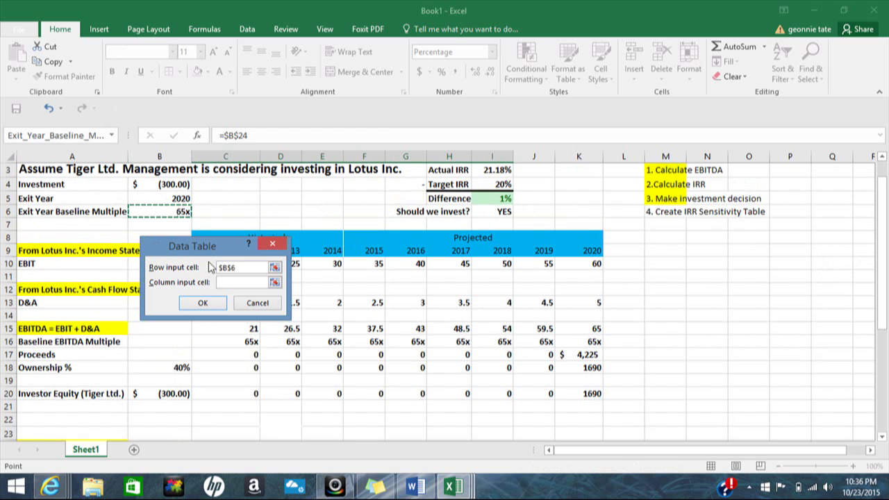
pyautogui.click(230, 281)
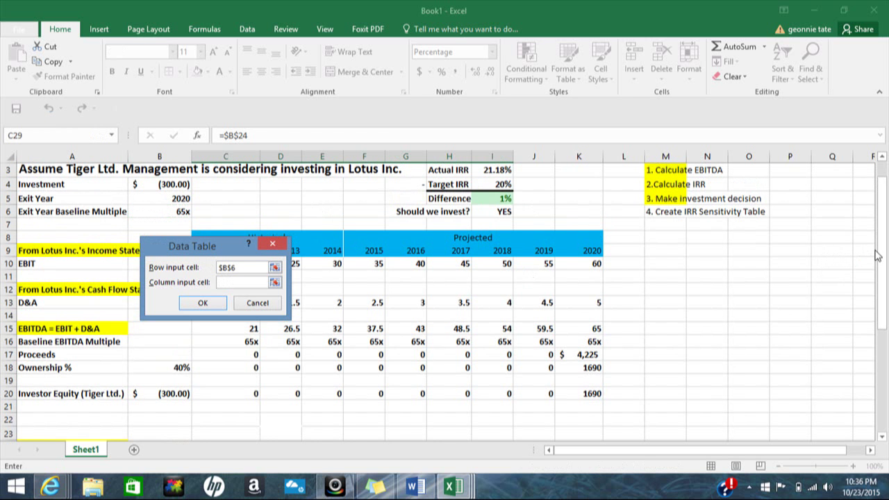
pyautogui.click(183, 199)
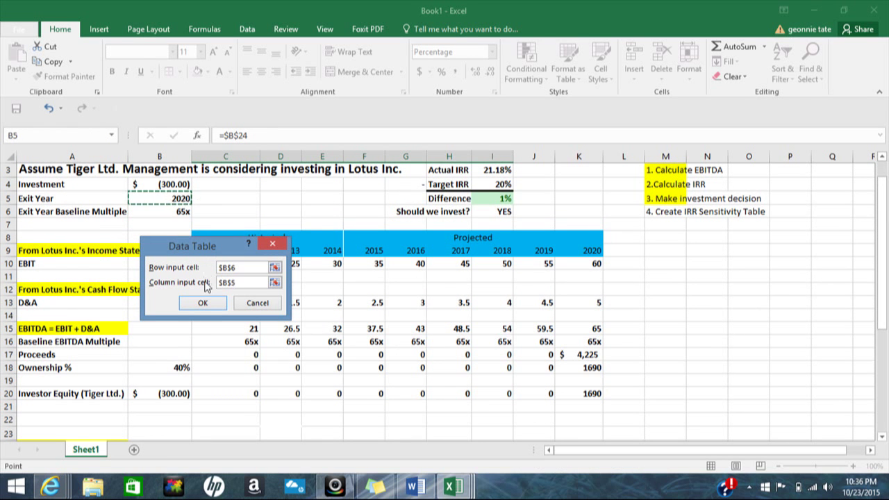
pyautogui.click(204, 304)
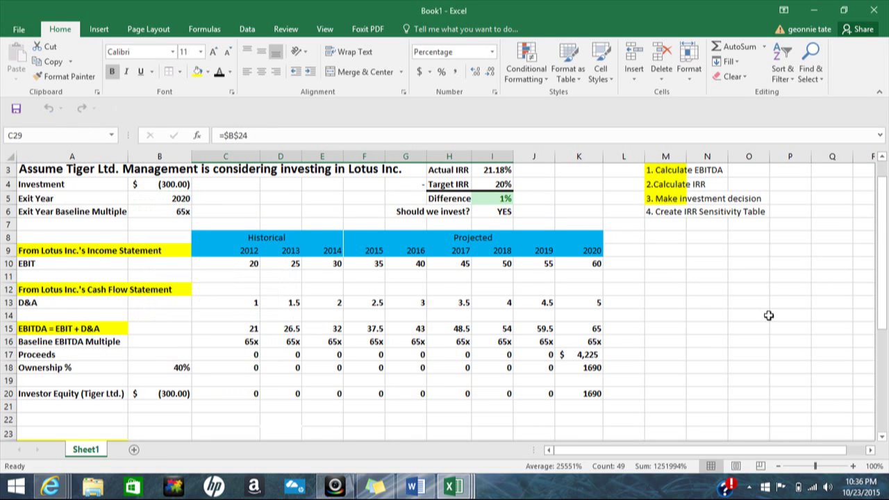
pyautogui.moveTo(883, 215); pyautogui.dragTo(884, 313)
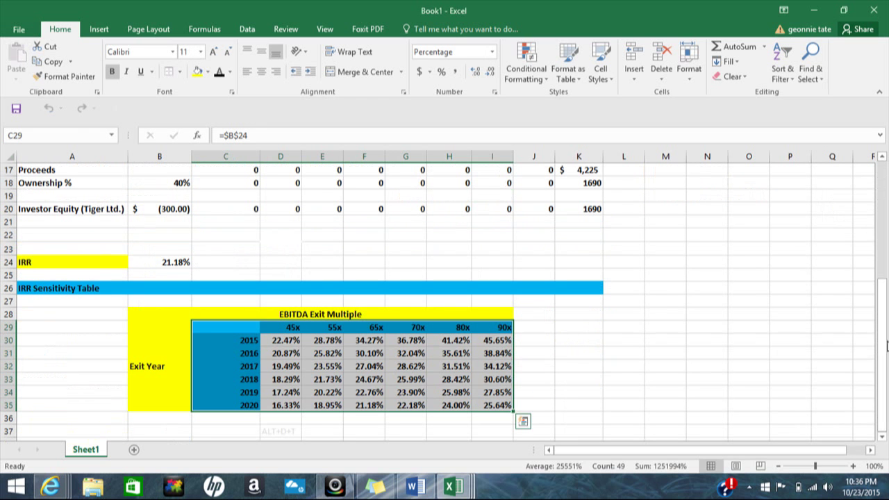
pyautogui.click(530, 339)
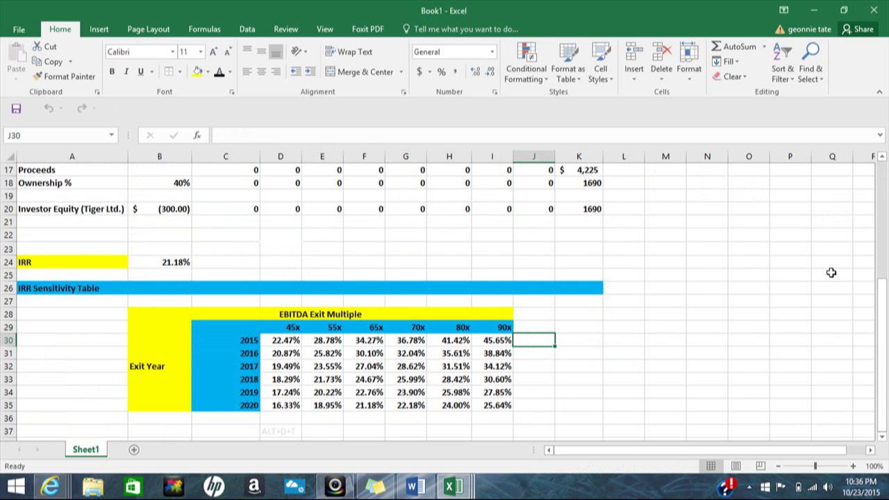
# Step: Check the IRR formula in B24 and highlight the matching sensitivity result for 2020 at 65x in F35 yellow
pyautogui.click(176, 266)
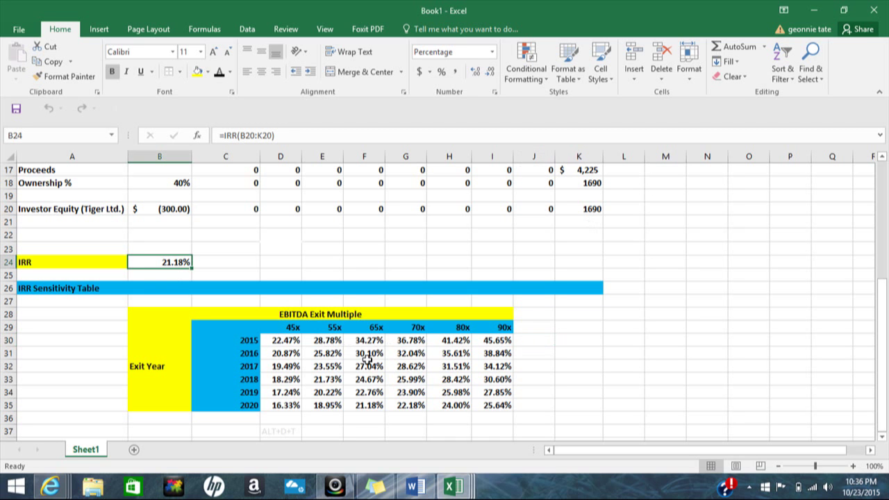
pyautogui.click(362, 408)
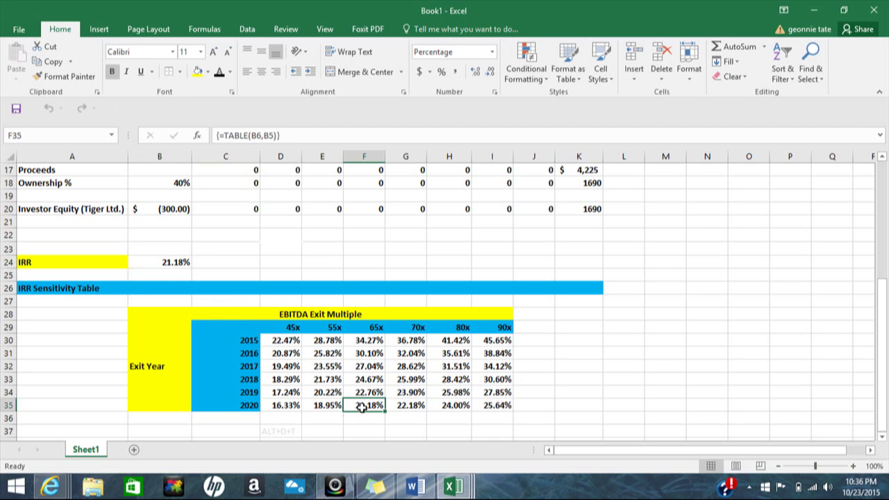
pyautogui.click(198, 75)
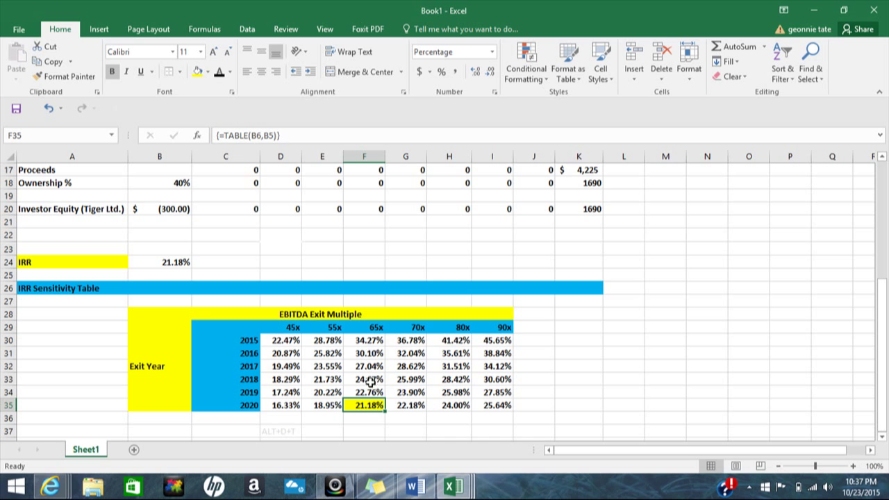
# Step: Examine the sensitivity table's 2015 IRRs across the 45x to 90x exit multiples and the 2017 IRR at 55x
pyautogui.click(286, 343)
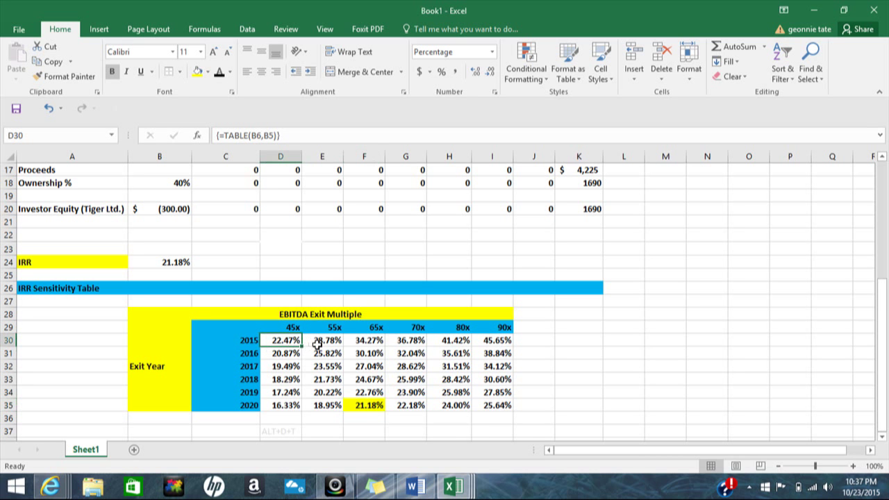
pyautogui.click(318, 342)
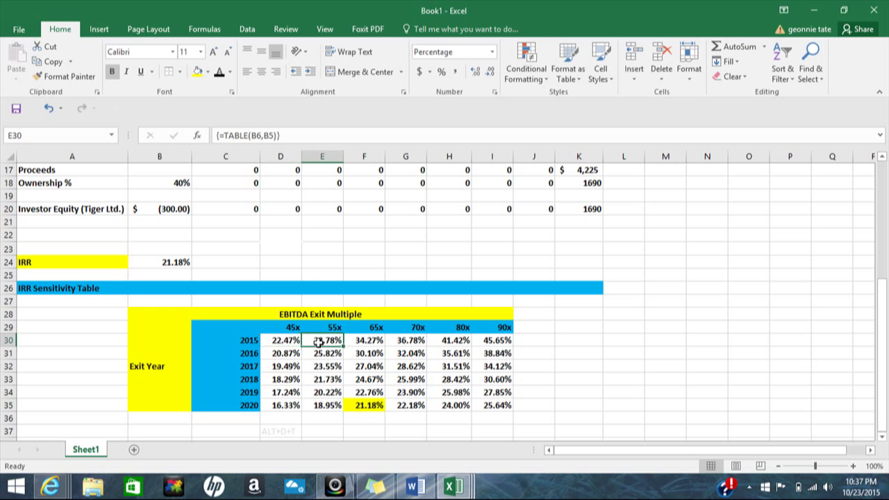
pyautogui.click(362, 340)
pyautogui.click(406, 343)
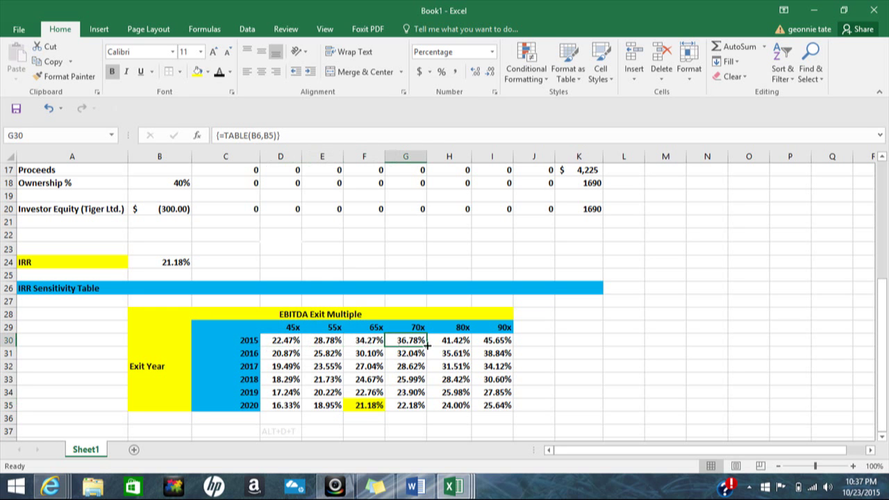
pyautogui.click(452, 341)
pyautogui.click(490, 342)
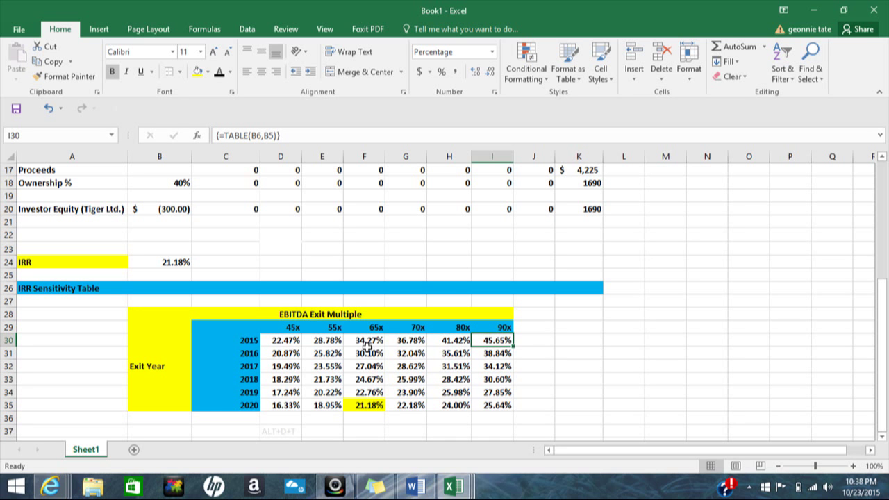
pyautogui.click(334, 366)
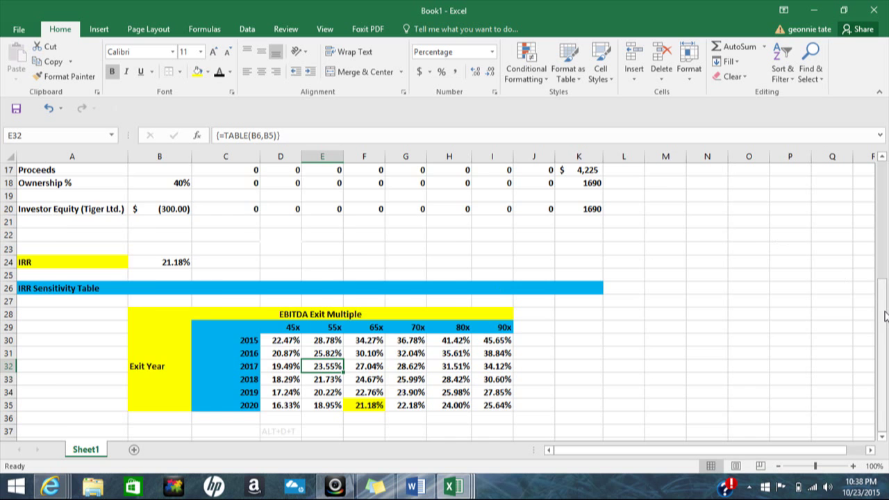
# Step: Highlight the fourth to-do item, Create IRR Sensitivity Table, in M6 with yellow fill
pyautogui.moveTo(885, 316); pyautogui.dragTo(883, 173)
pyautogui.click(668, 245)
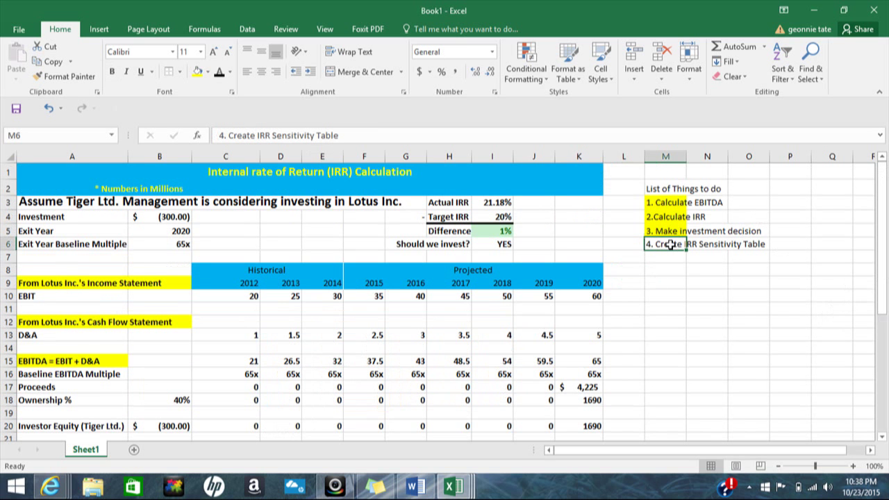
pyautogui.click(198, 73)
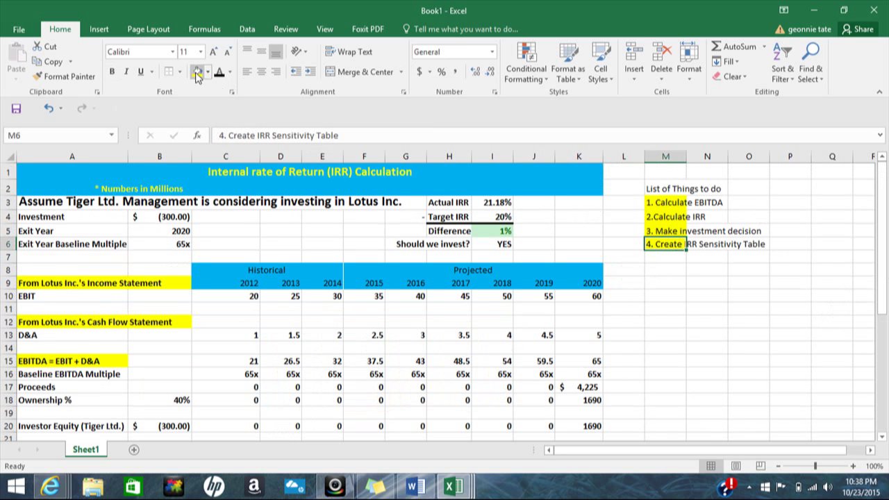
pyautogui.click(335, 488)
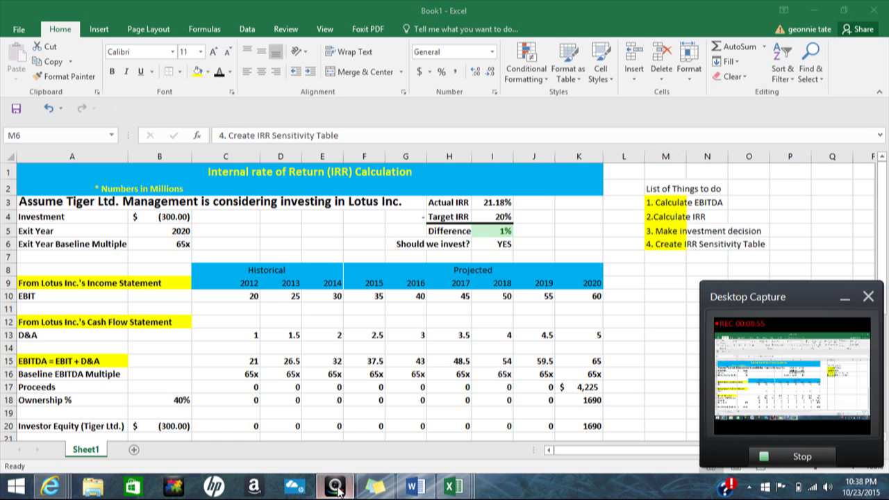